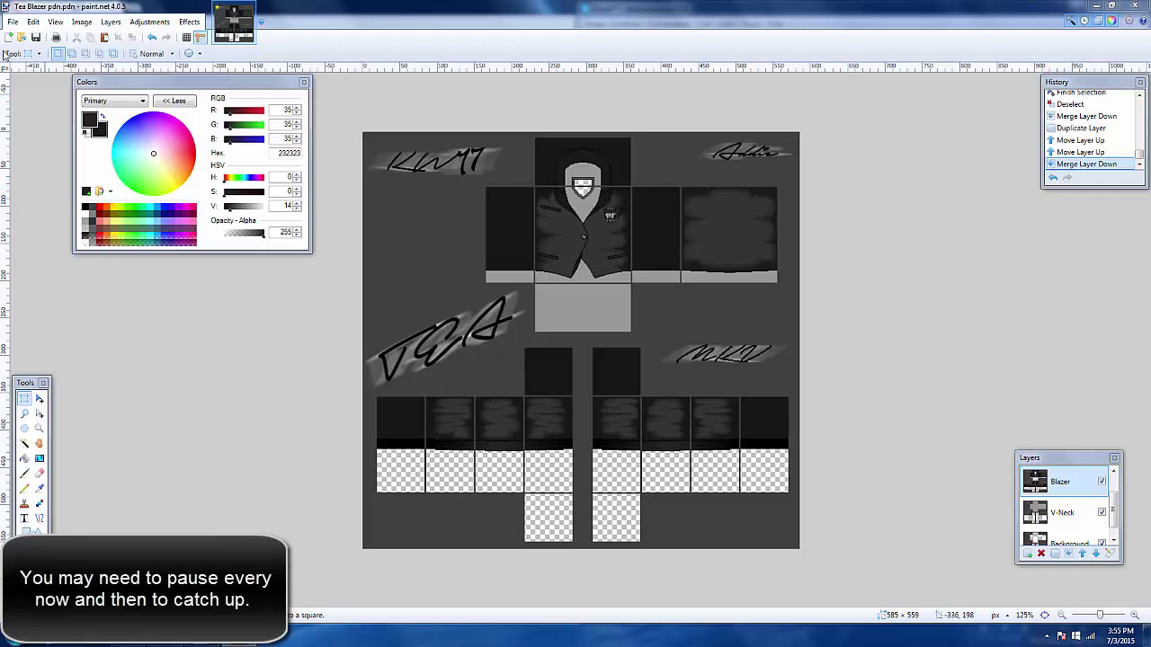
- Create a new 800 × 800 pixel canvas with a white background
click(11, 37)
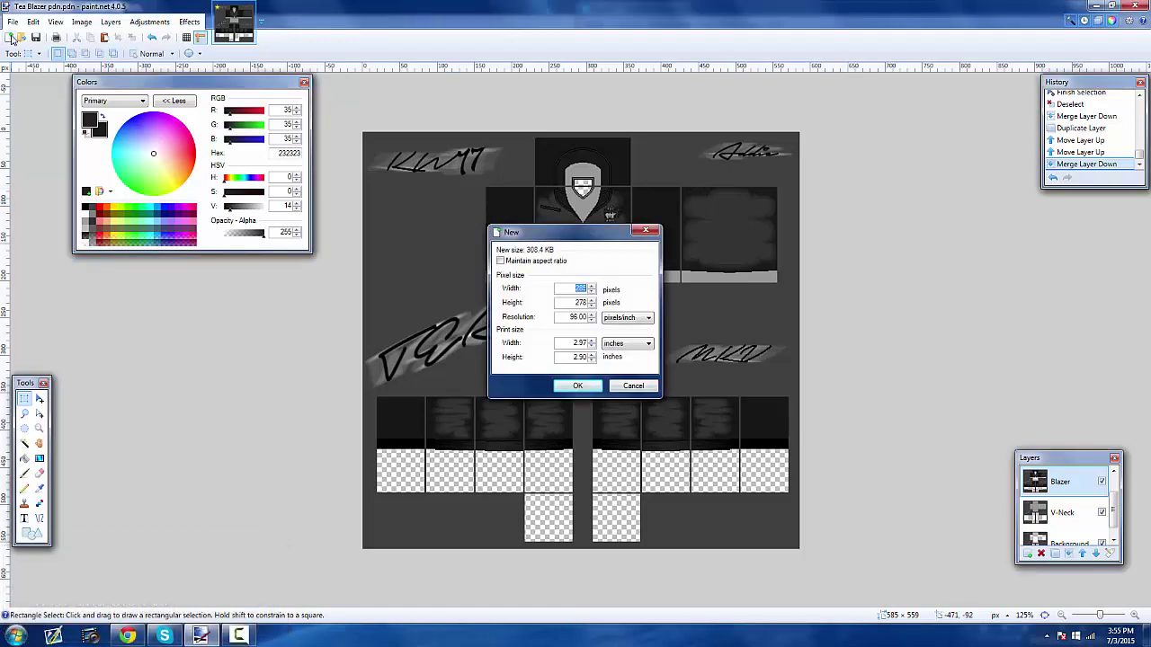
text(800)
key(Return)
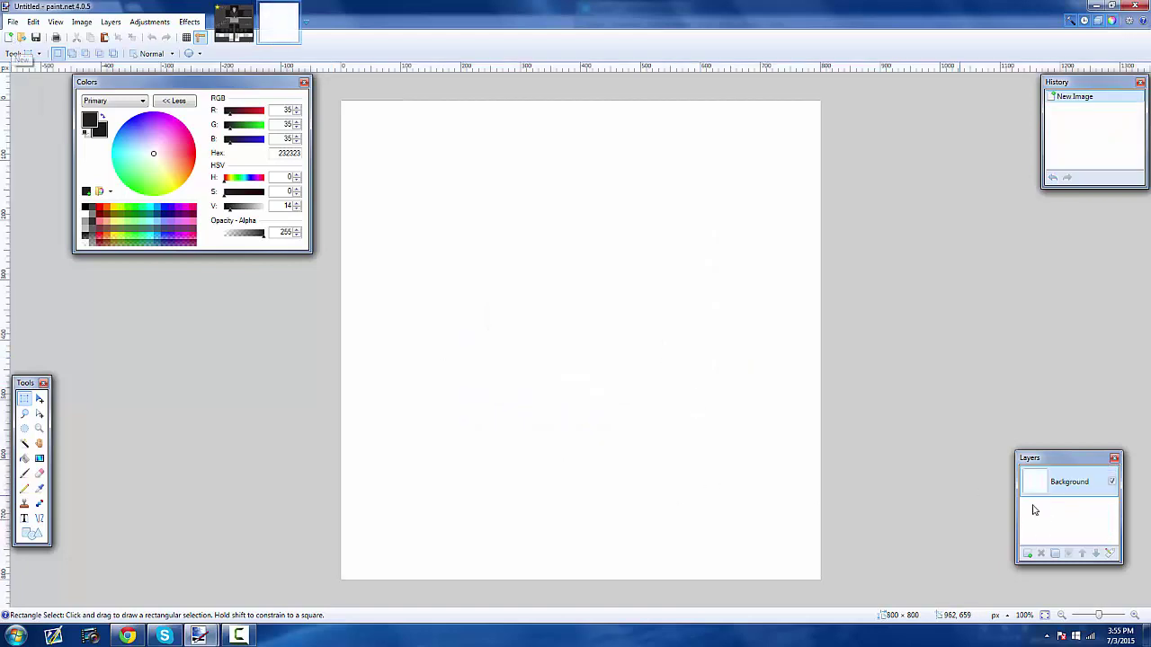
- Add a transparent Layer 2 above the white Background and select the Text tool
click(1030, 554)
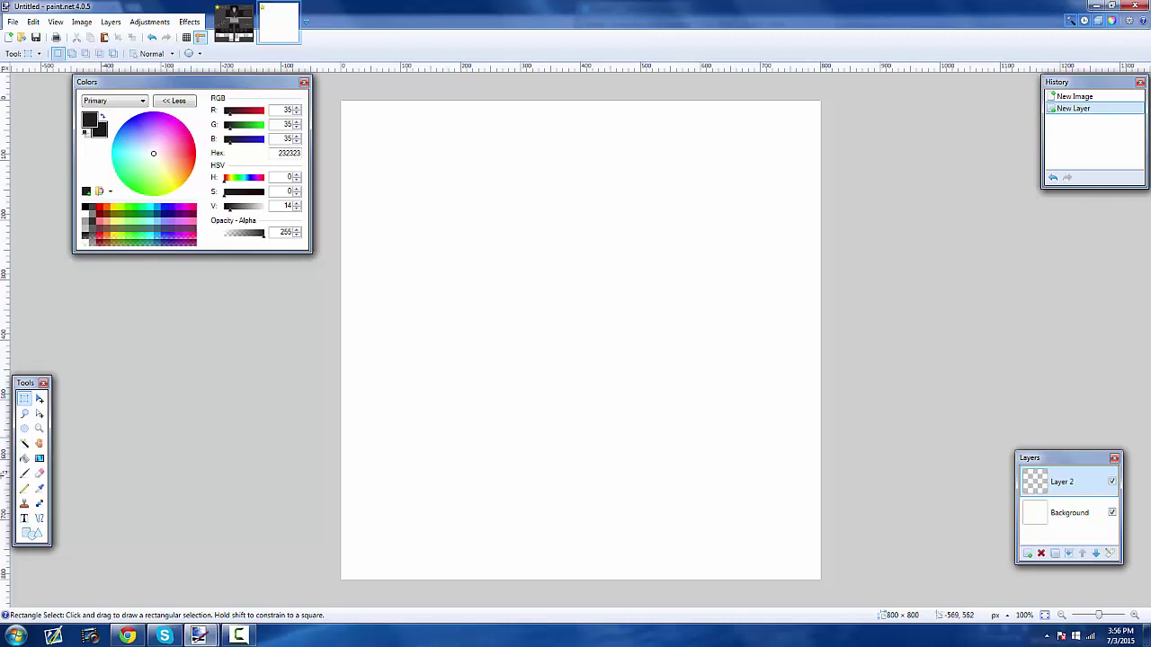
click(26, 520)
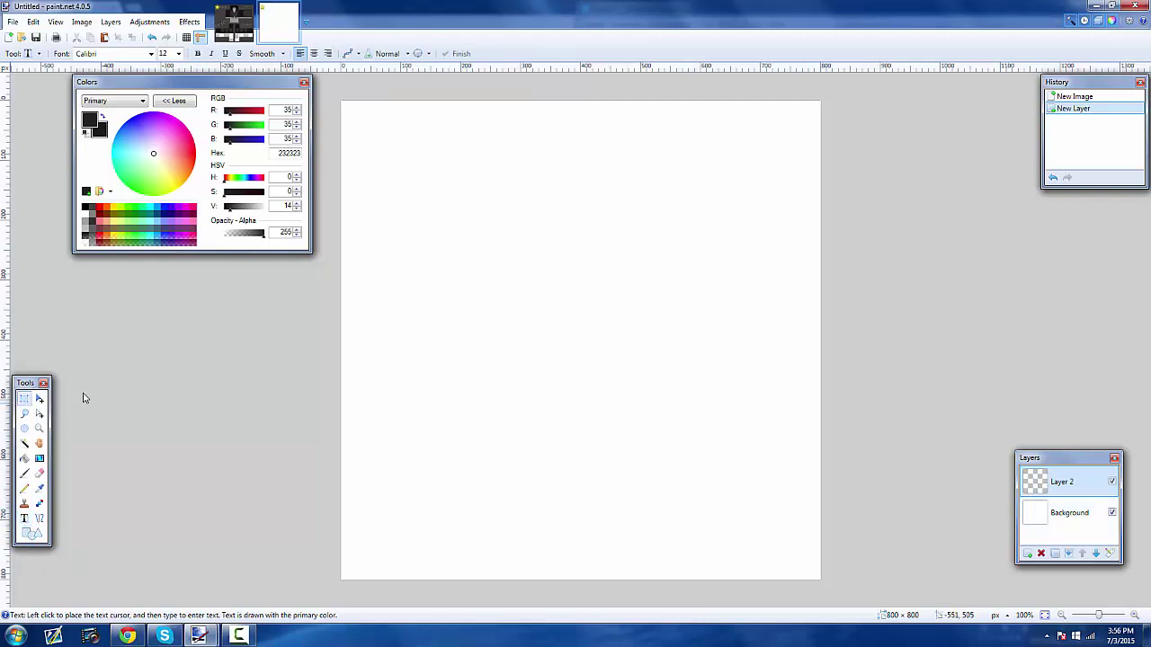
- Rectangle-select the left half of the canvas and fit the canvas in view
click(24, 398)
drag(334, 100, 577, 629)
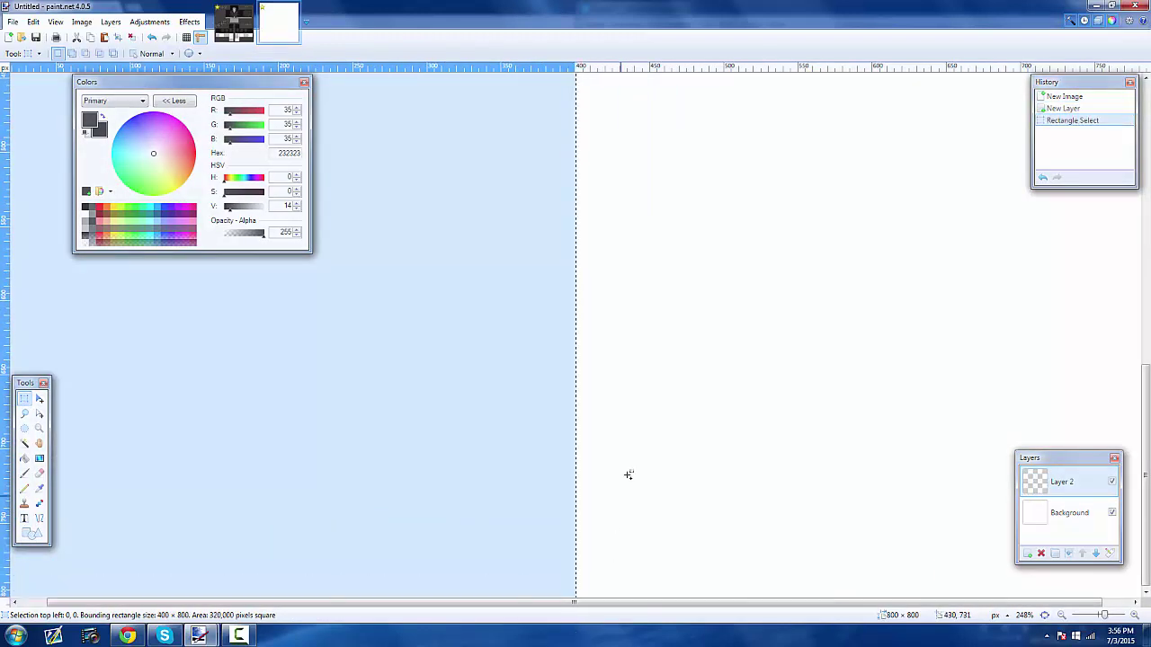
key(ctrl+0)
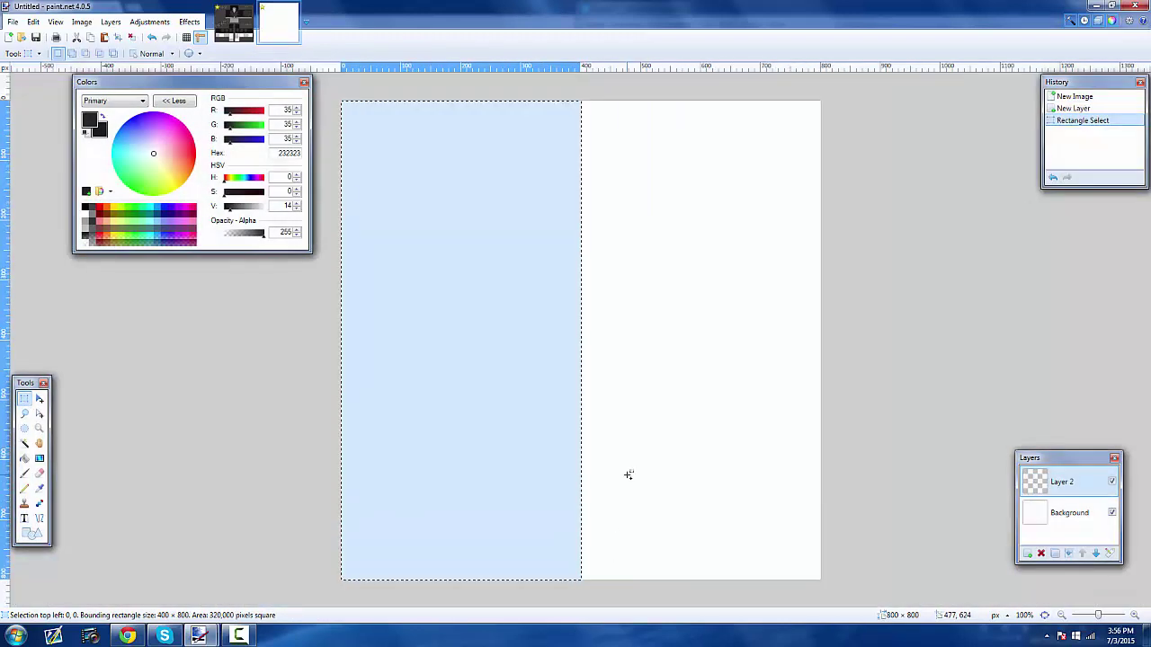
- Draw the left half of the shield outline with thicker width-6 straight lines
click(39, 518)
mouse_move(658, 506)
mouse_down()
mouse_move(486, 369)
mouse_move(374, 310)
mouse_move(427, 378)
mouse_move(481, 397)
mouse_up()
key(Return)
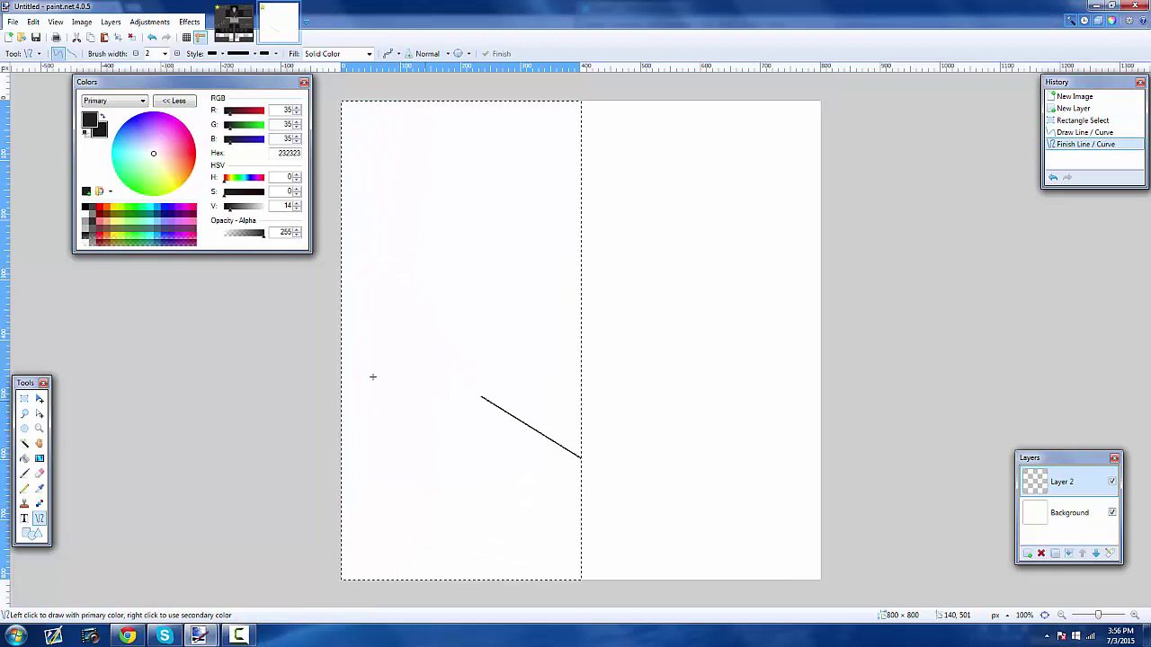
click(177, 53)
click(178, 53)
click(178, 53)
click(177, 53)
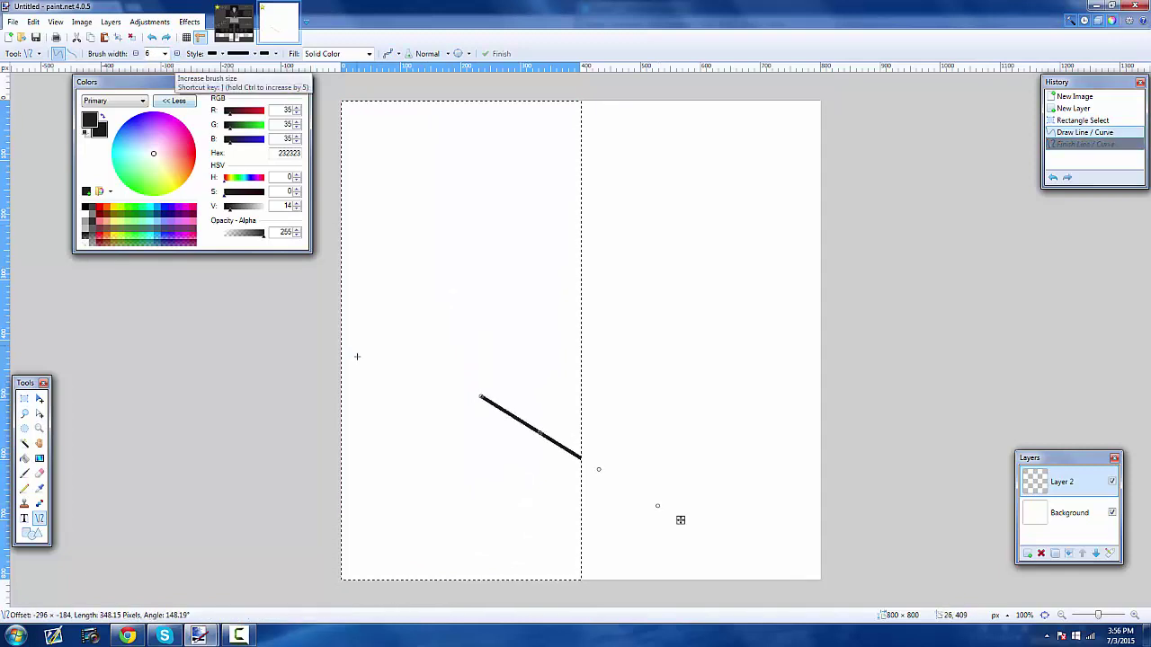
mouse_move(481, 397)
mouse_down()
mouse_move(422, 429)
mouse_move(399, 248)
mouse_move(458, 156)
mouse_move(606, 141)
mouse_up()
key(Return)
key(Return)
key(Return)
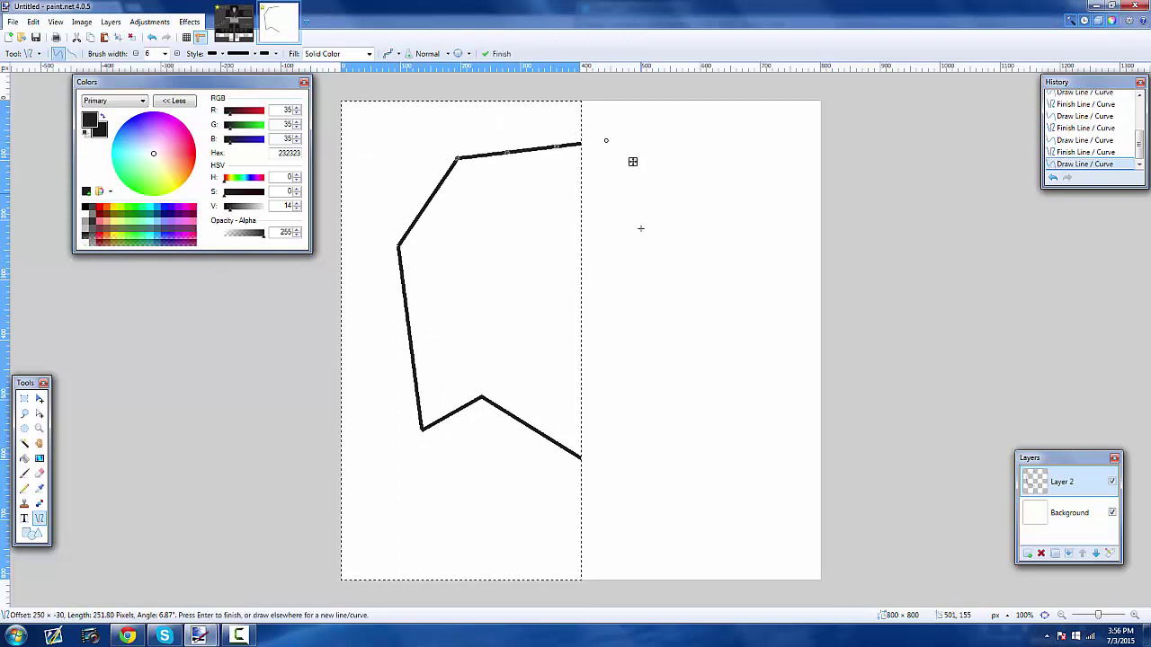
key(Return)
- Undo a stray mark, mirror a pasted half-shield onto the right side, and deselect
click(552, 366)
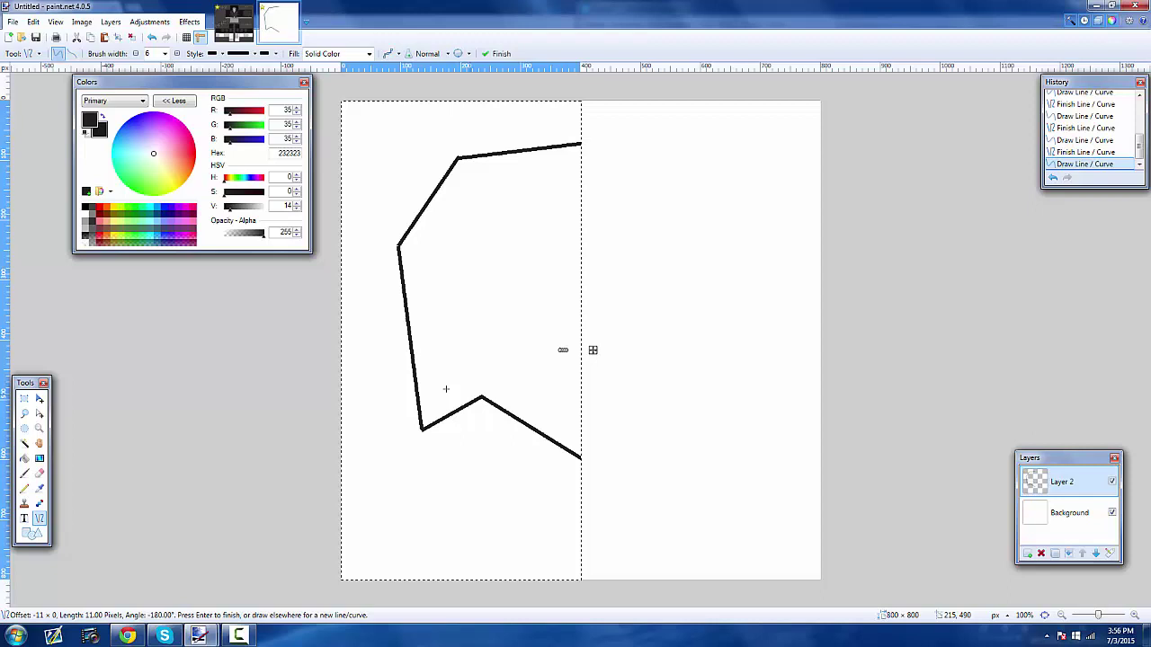
key(ctrl+z)
key(ctrl+v)
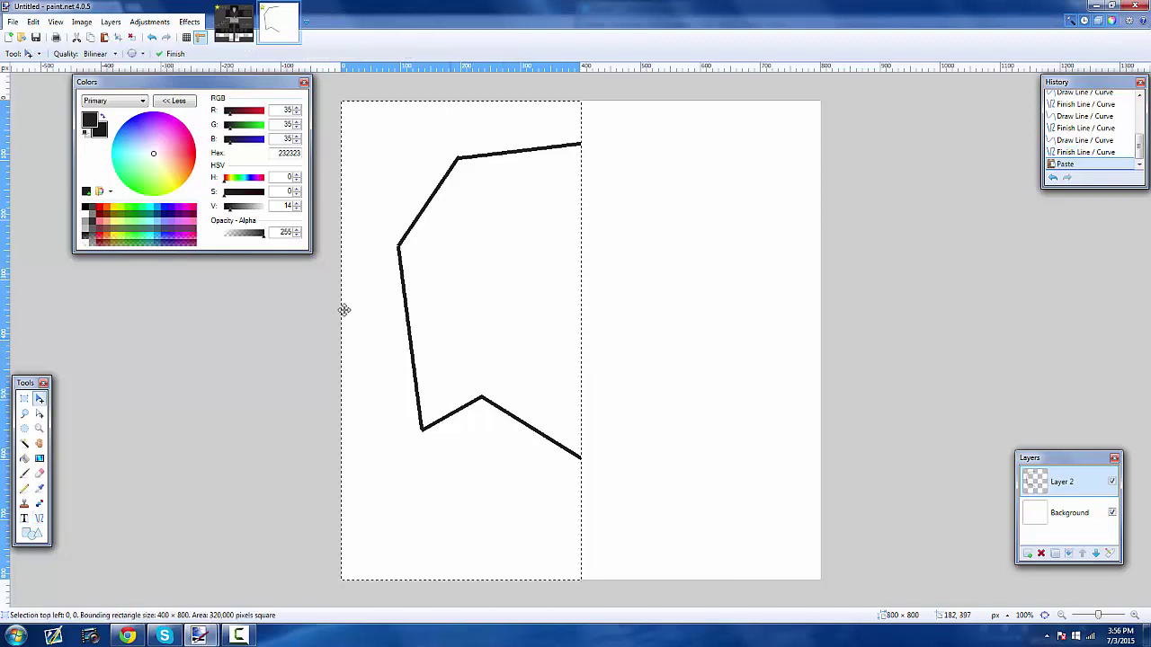
mouse_move(345, 340)
mouse_down()
mouse_move(786, 340)
mouse_move(822, 360)
mouse_up()
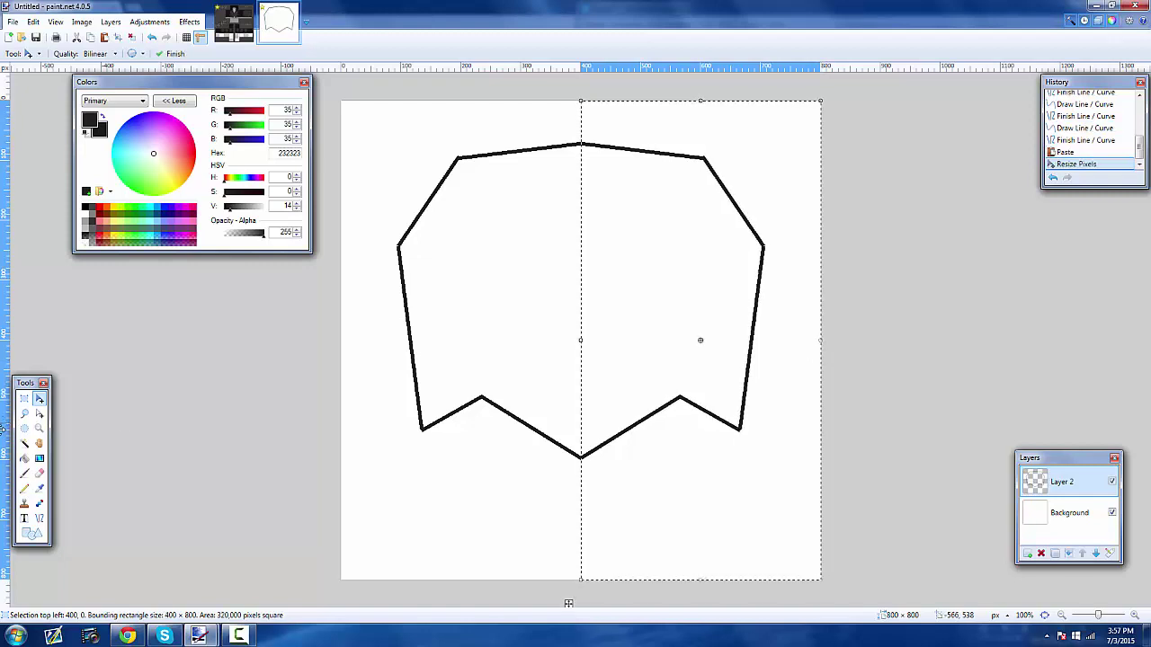
key(s)
click(477, 445)
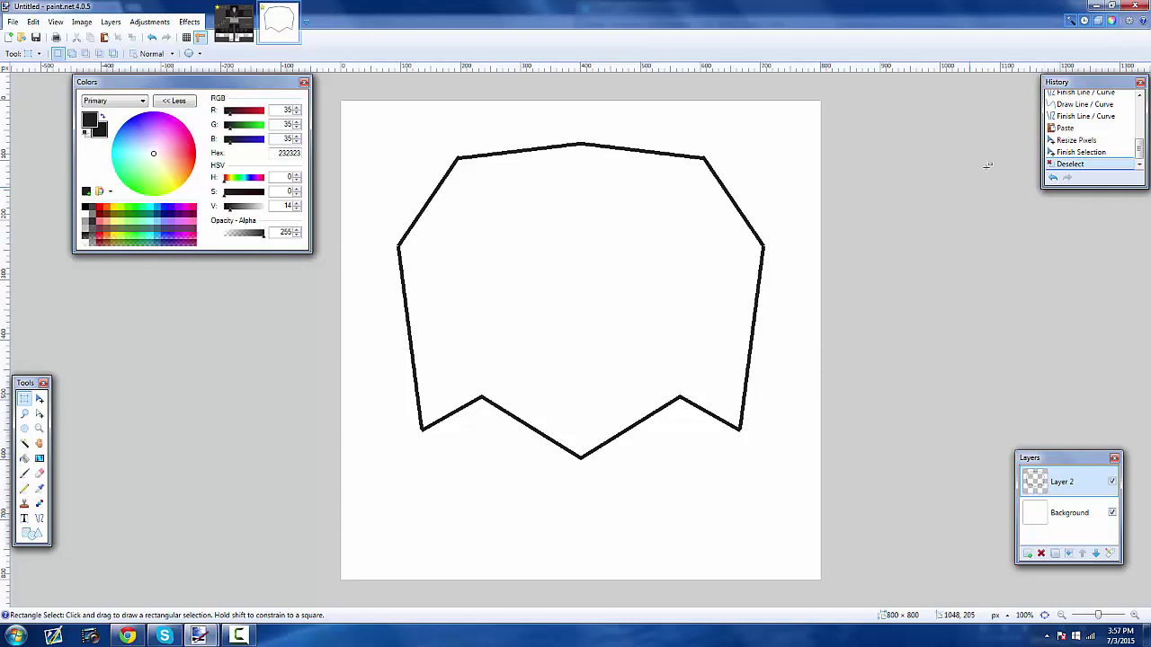
- Search Google for 'grunge texture HD' in a new Chrome tab
click(144, 636)
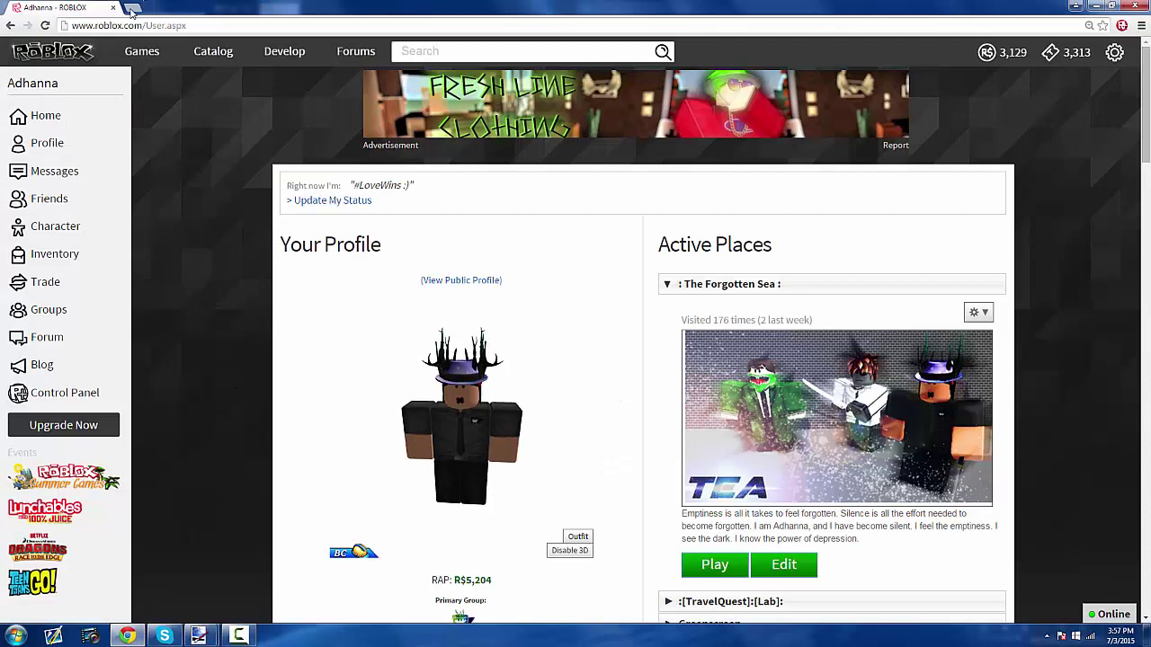
click(249, 8)
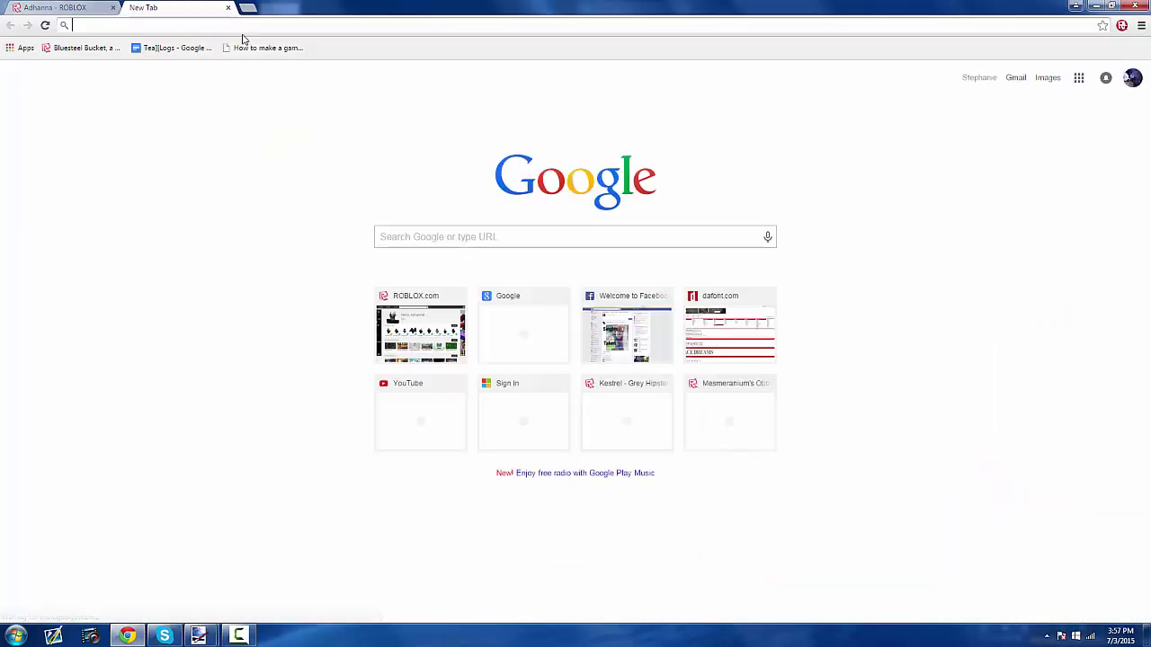
text(google.com)
key(Return)
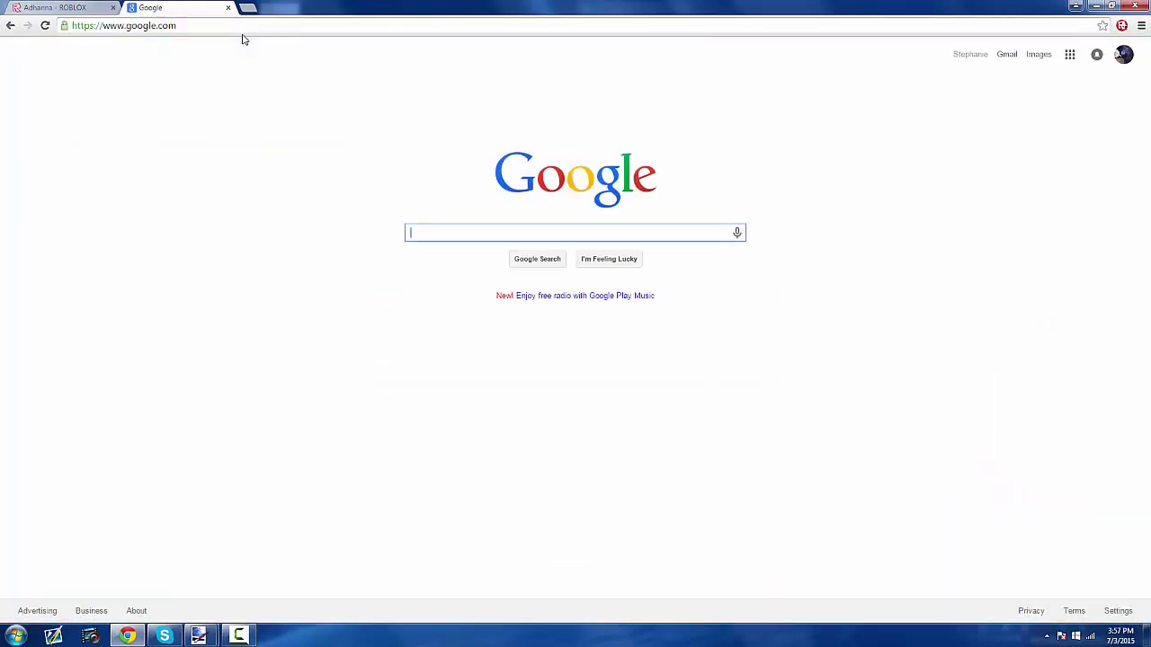
text(grung)
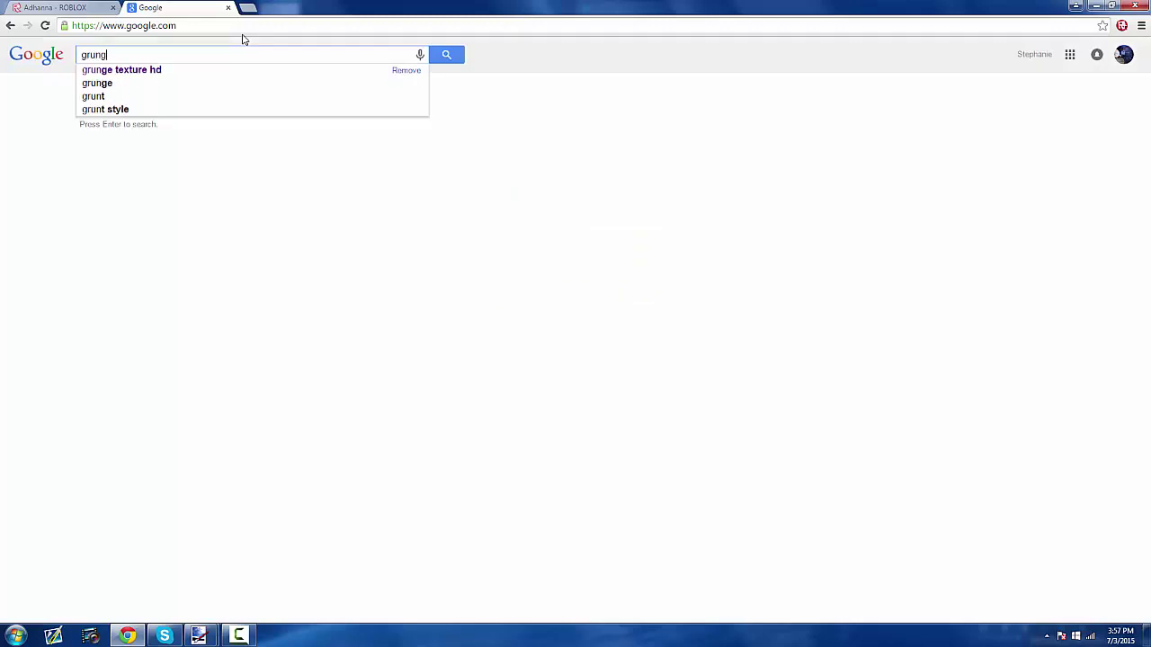
text(e texture HD)
key(Return)
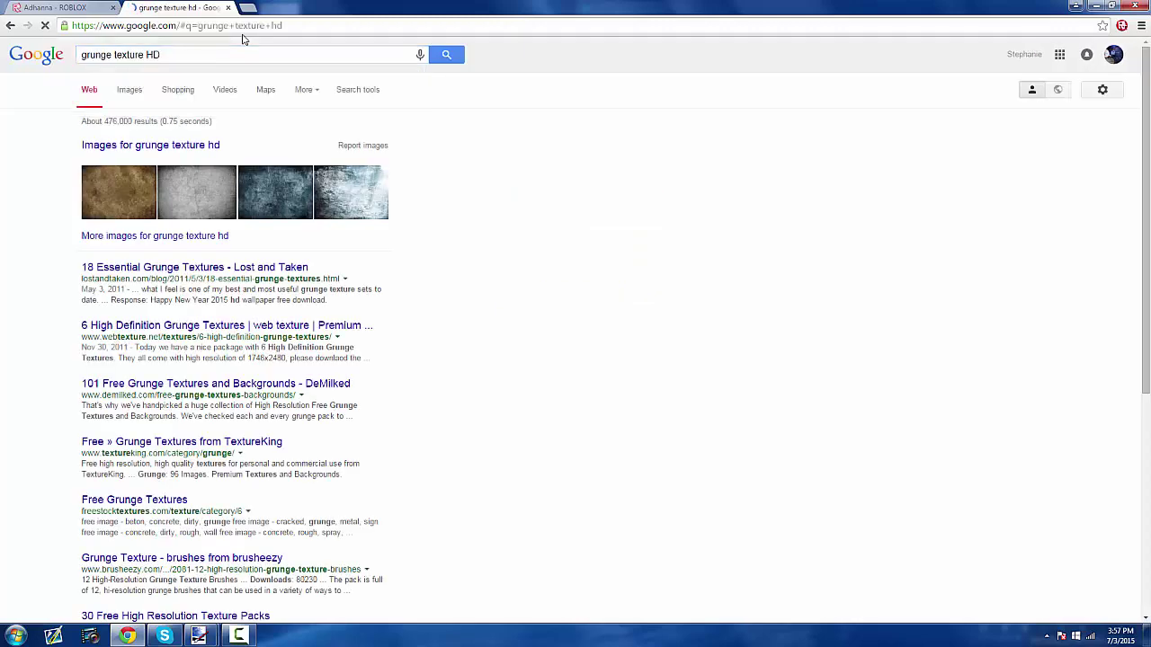
- Open the scratched-metal texture from the image results and copy it
click(131, 90)
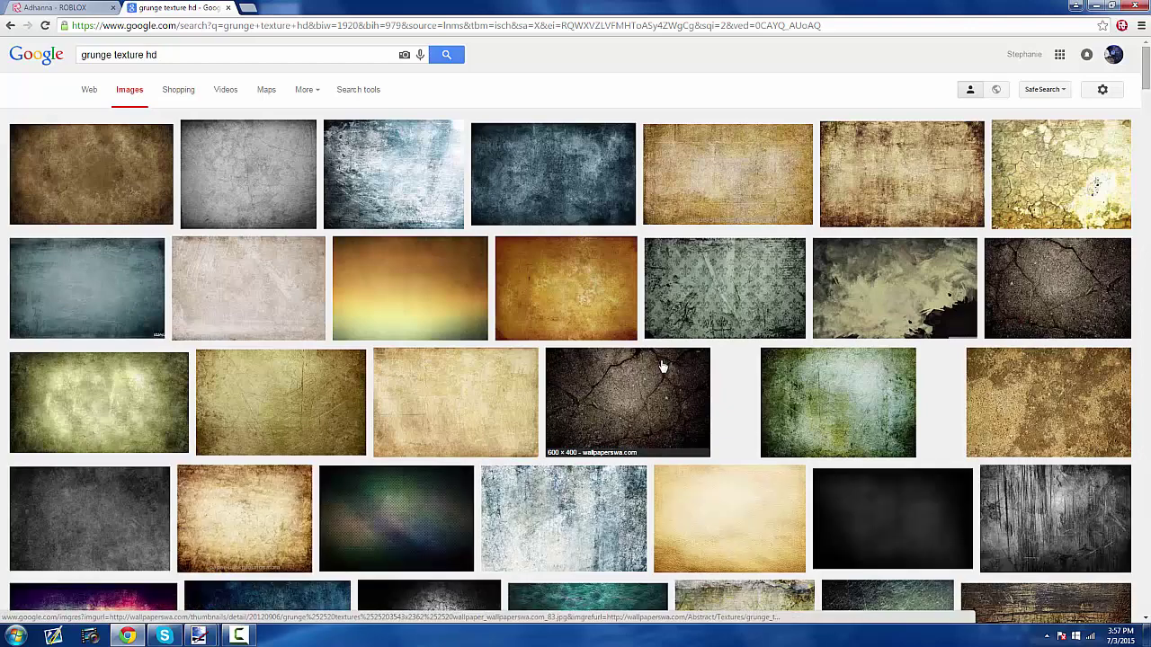
click(1053, 499)
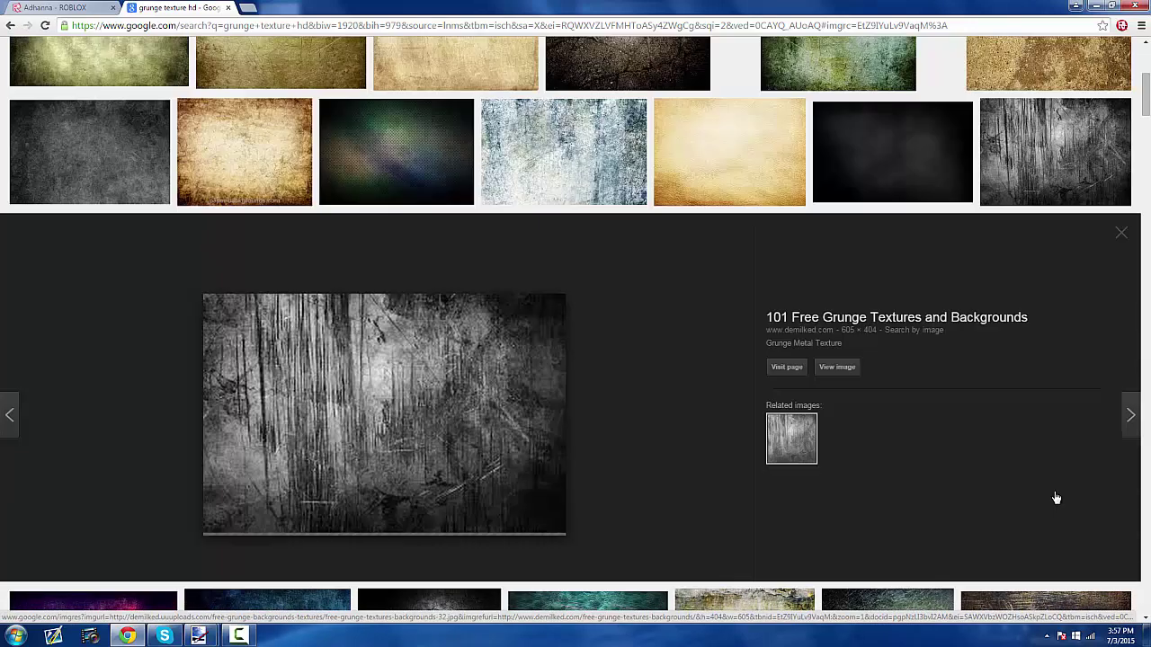
right_click(478, 419)
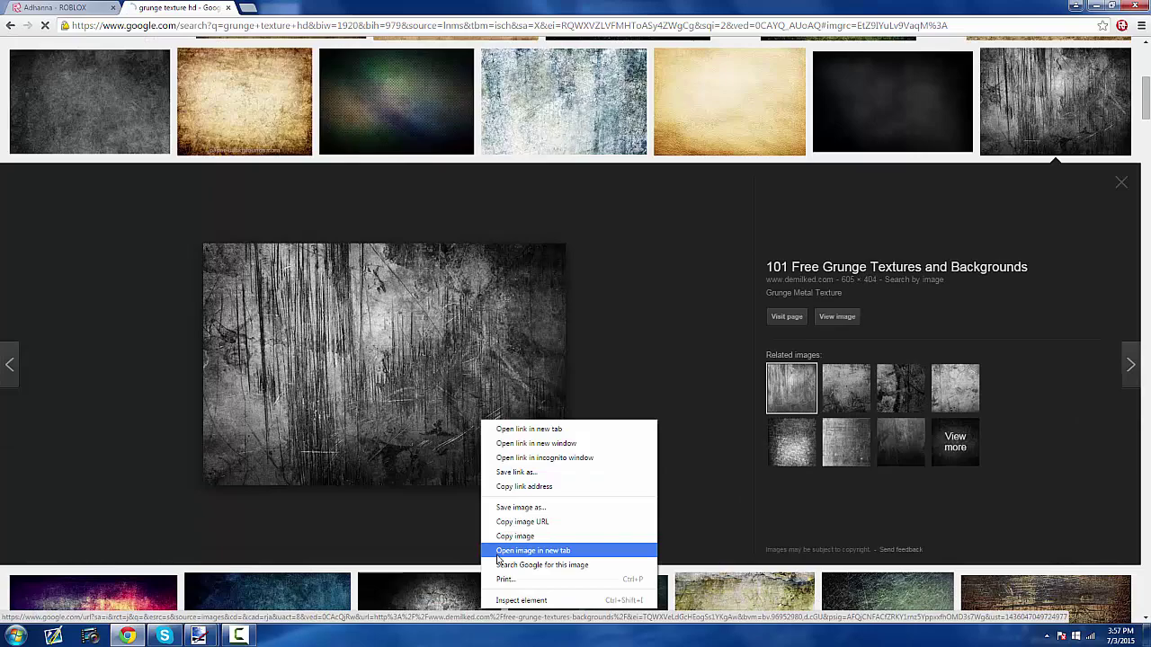
click(539, 535)
- Paste the grunge texture onto a new layer and enlarge it to cover the canvas
mouse_move(196, 634)
click(270, 580)
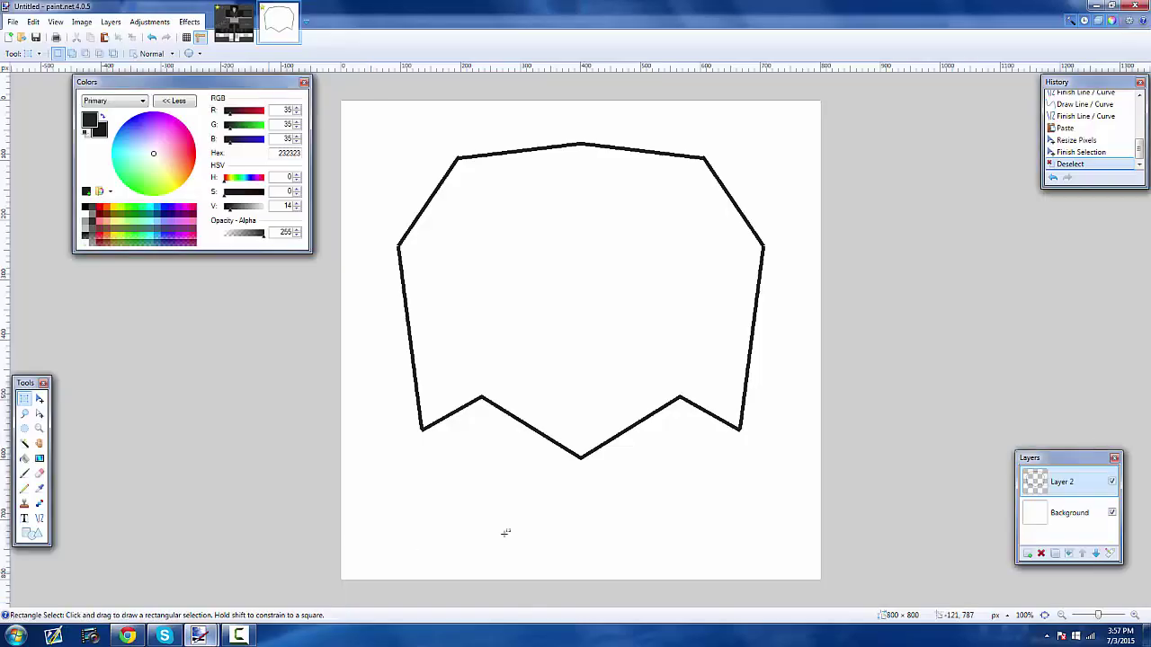
click(1028, 554)
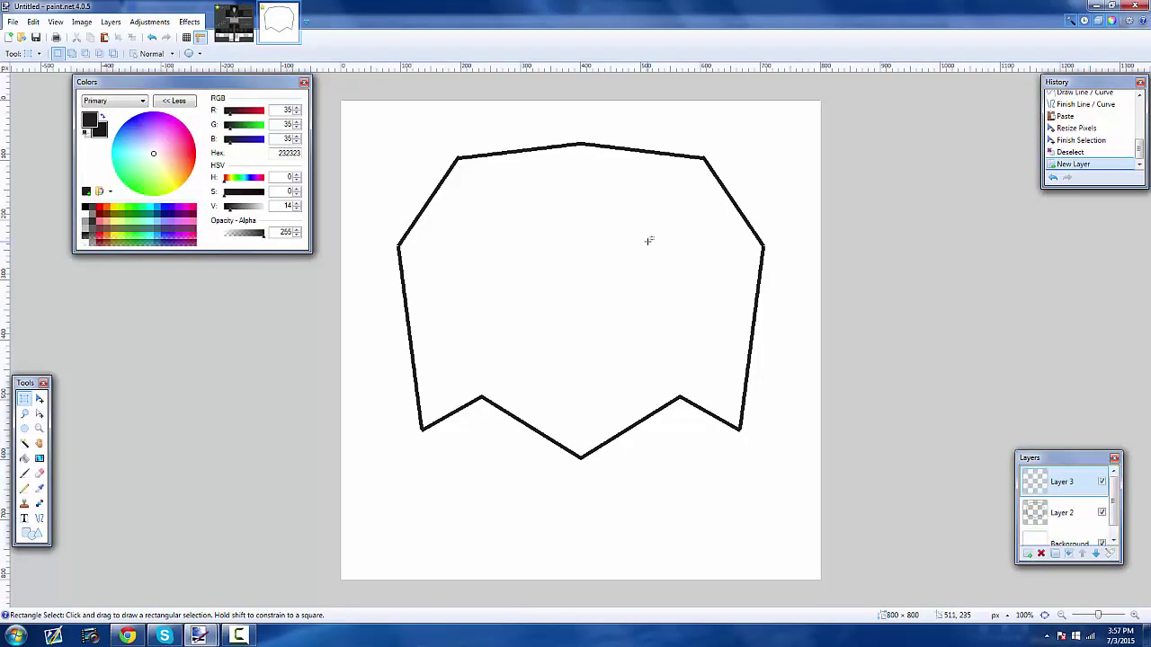
key(ctrl+v)
drag(529, 262, 551, 225)
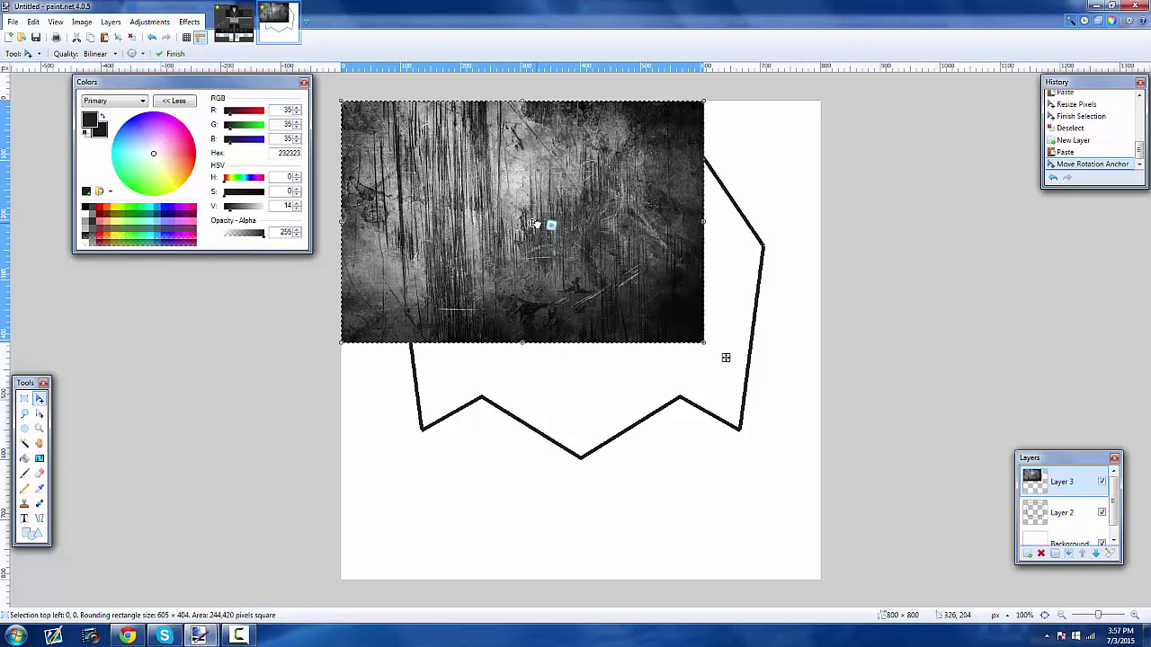
click(537, 216)
drag(707, 340, 874, 462)
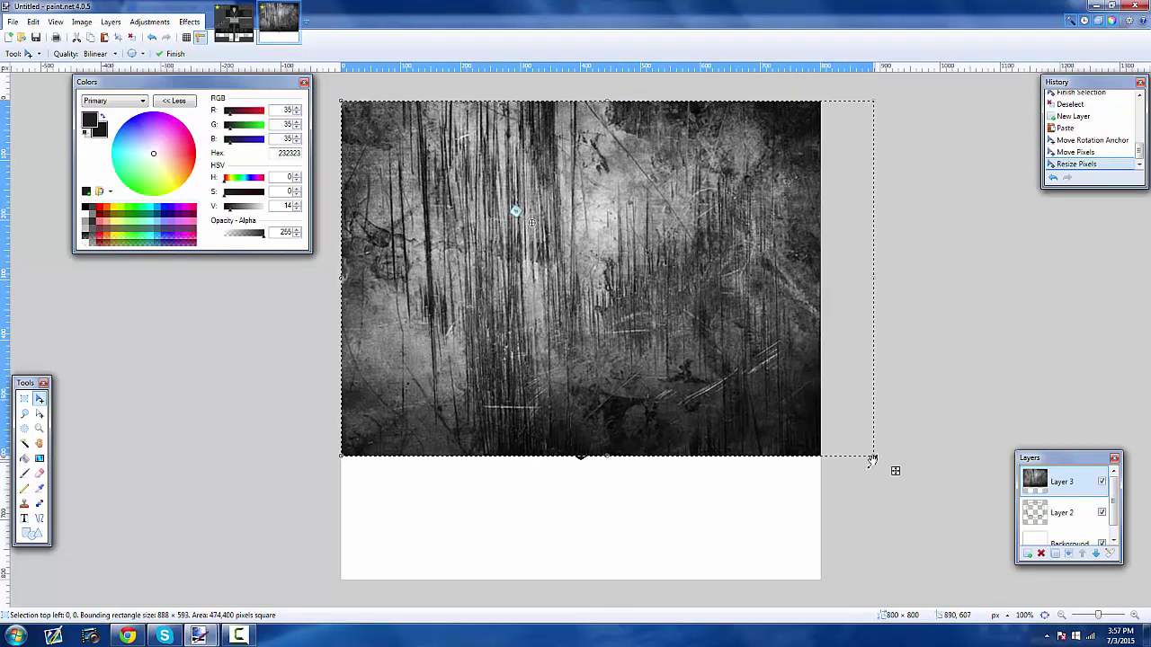
drag(845, 426, 826, 432)
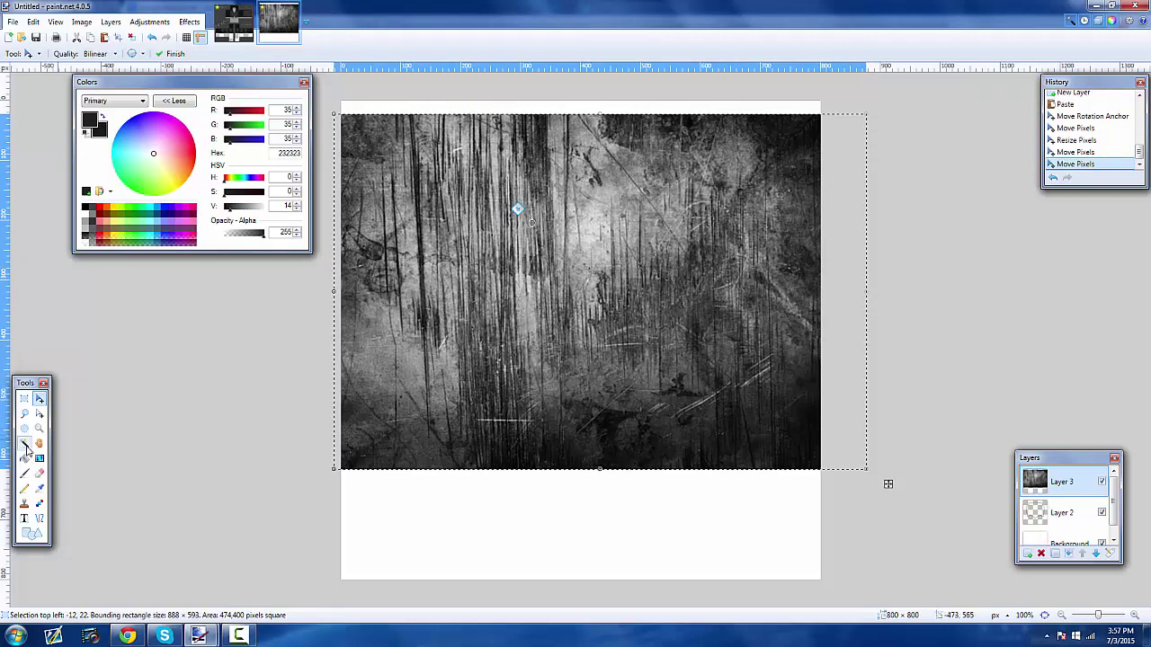
- Magic-wand select the inside of the shield outline and cut that area from the texture
click(25, 444)
click(1061, 514)
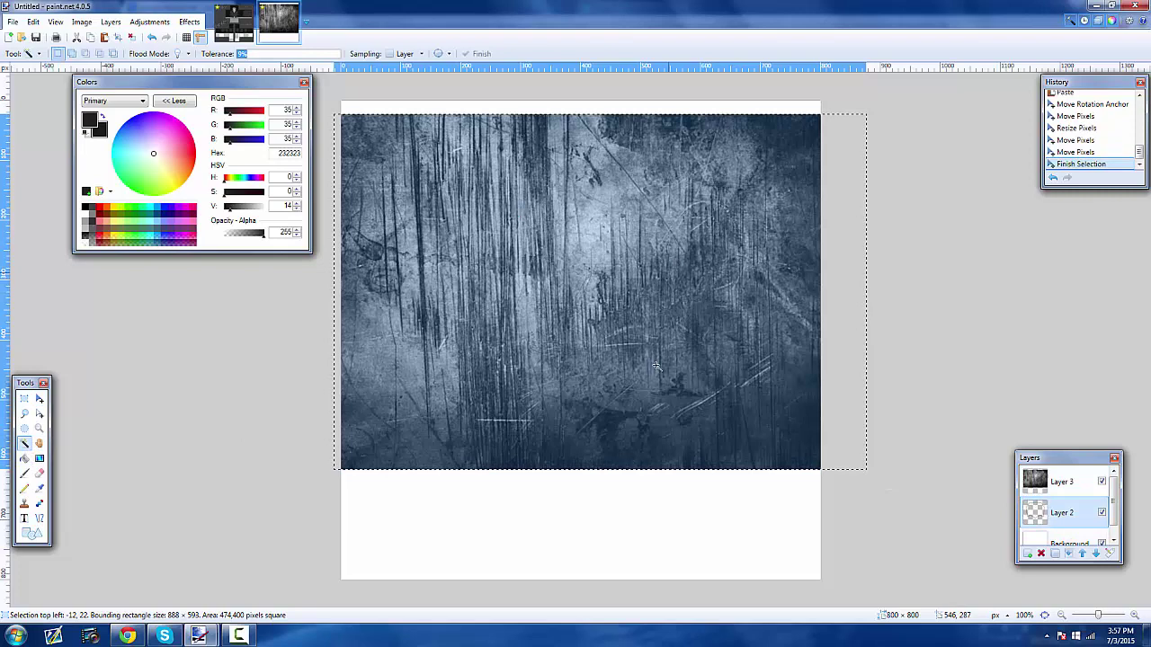
click(677, 296)
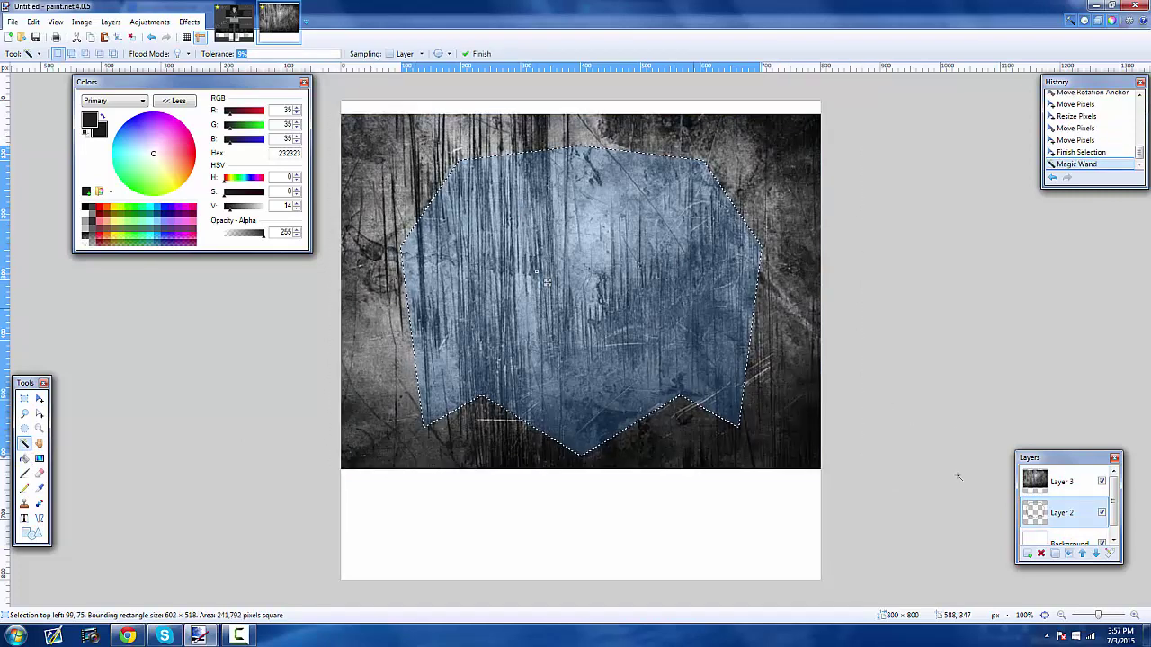
click(1061, 483)
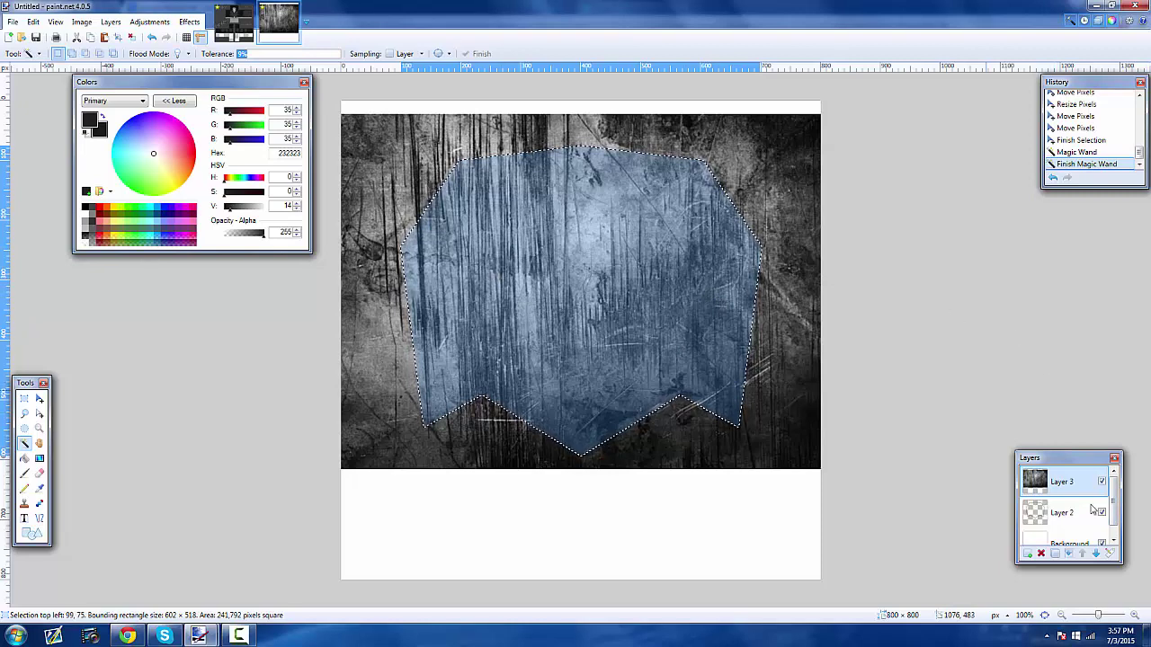
key(ctrl+x)
- Paste the shield cutout into new Layer 4, delete Layer 3, and deselect
key(ctrl+shift+n)
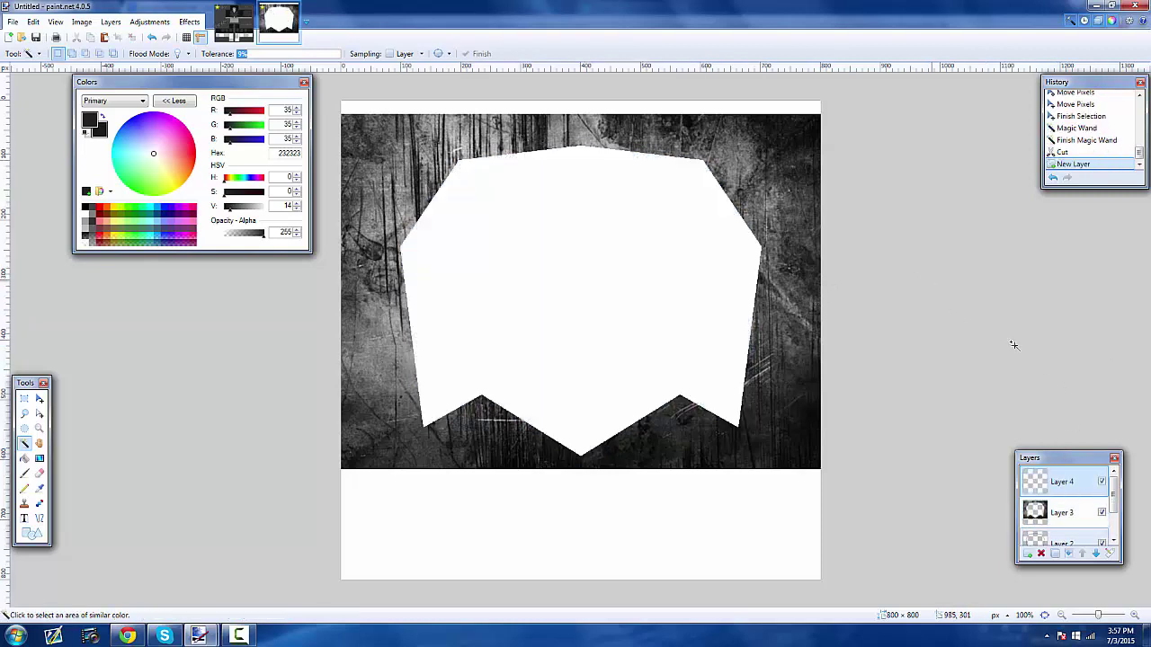
key(ctrl+v)
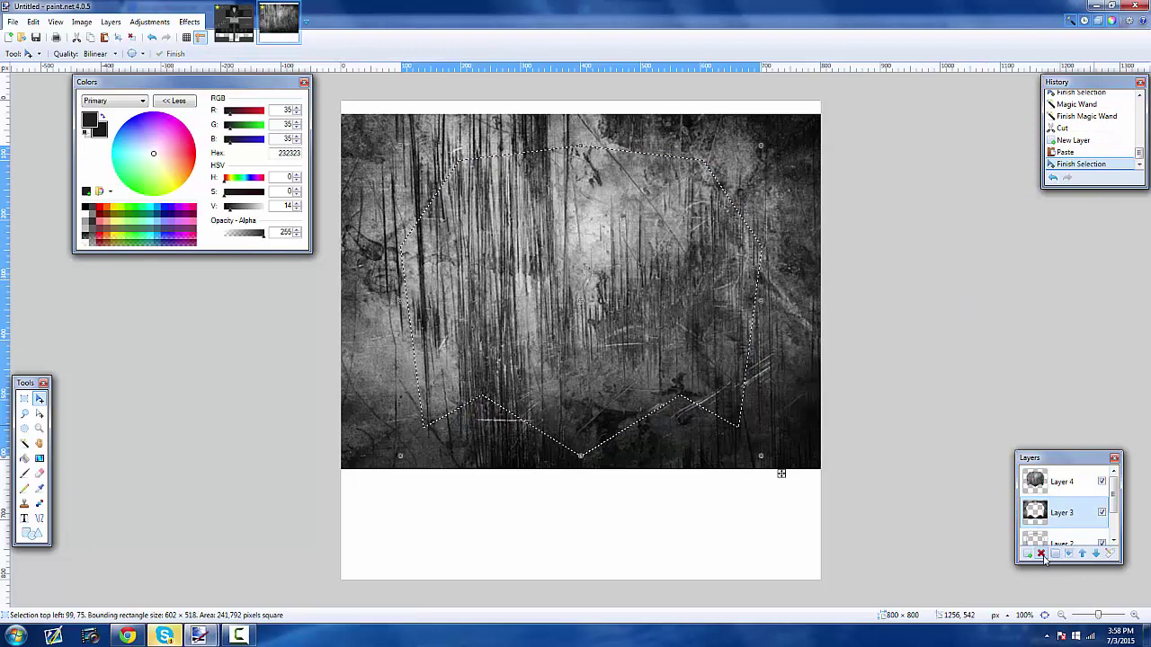
click(1040, 554)
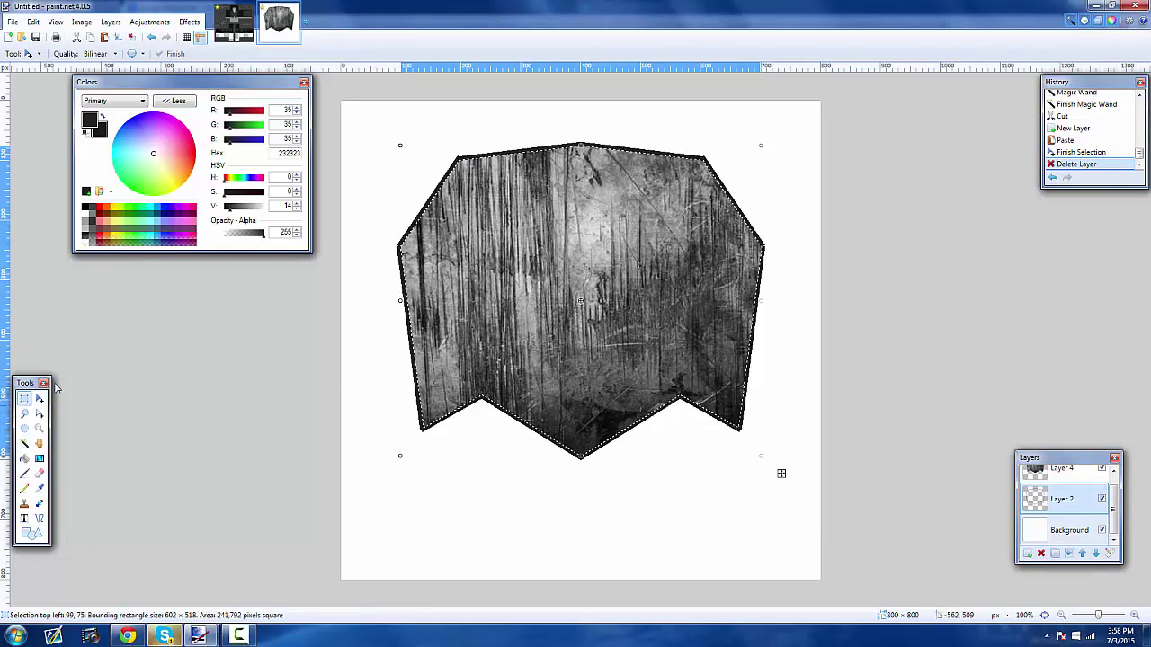
click(24, 399)
key(ctrl+d)
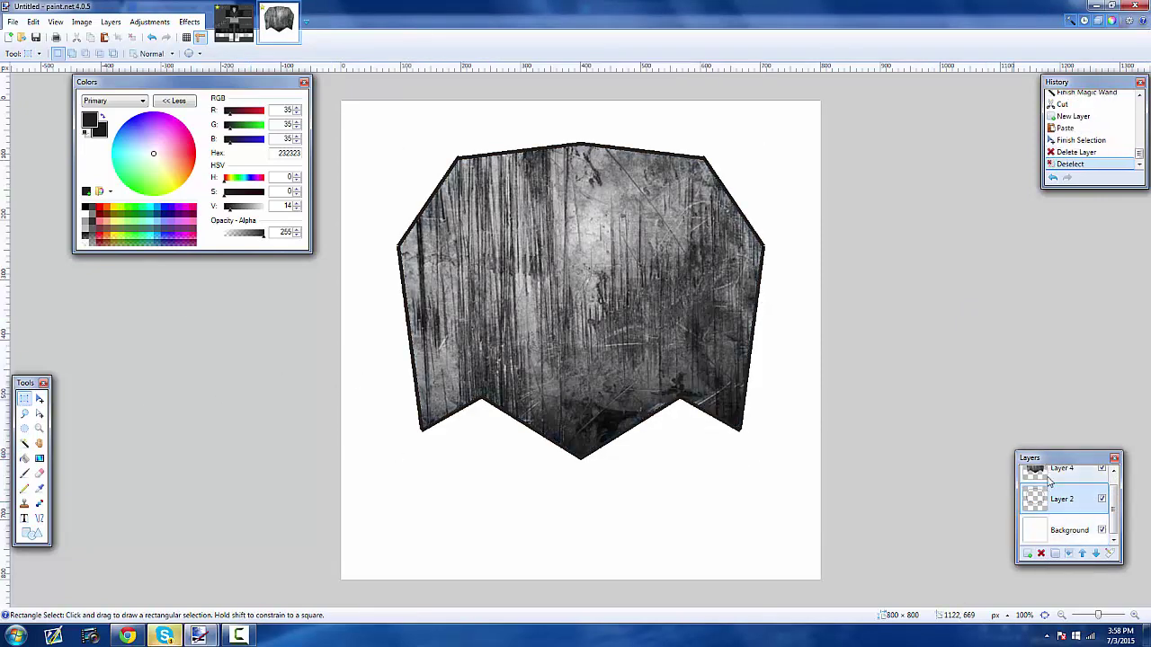
scroll(1049, 483, up, 1)
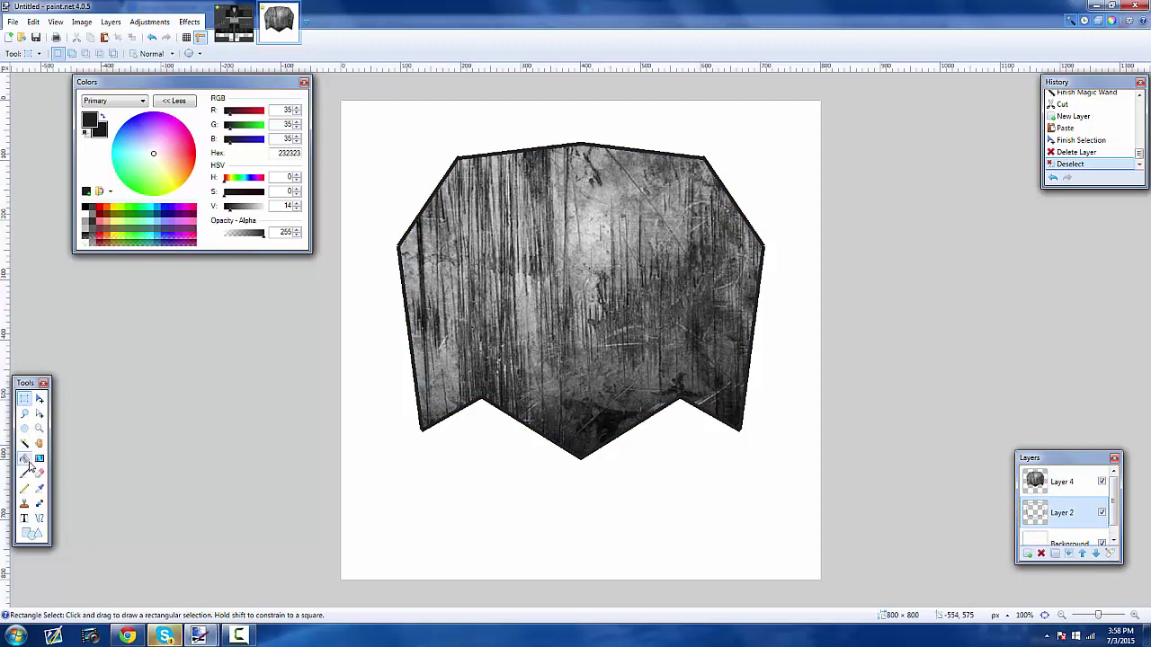
- Bucket-fill the shield on Layer 2 with dark red 681E1E
click(25, 459)
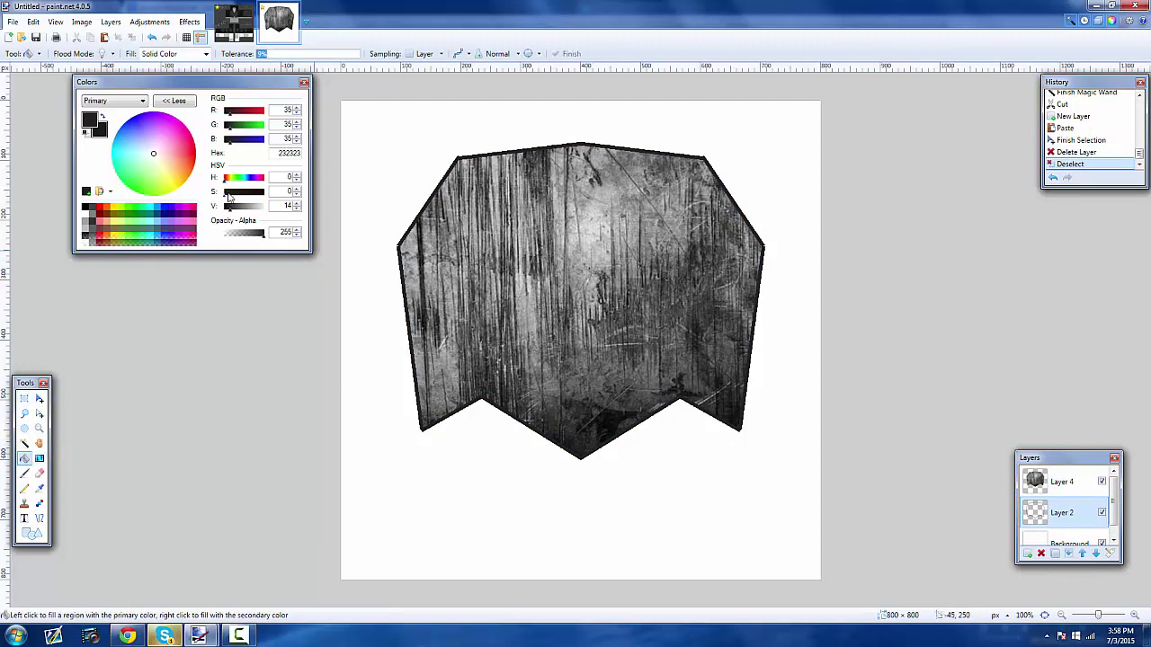
mouse_move(230, 192)
mouse_down()
mouse_move(243, 194)
mouse_move(241, 212)
mouse_up()
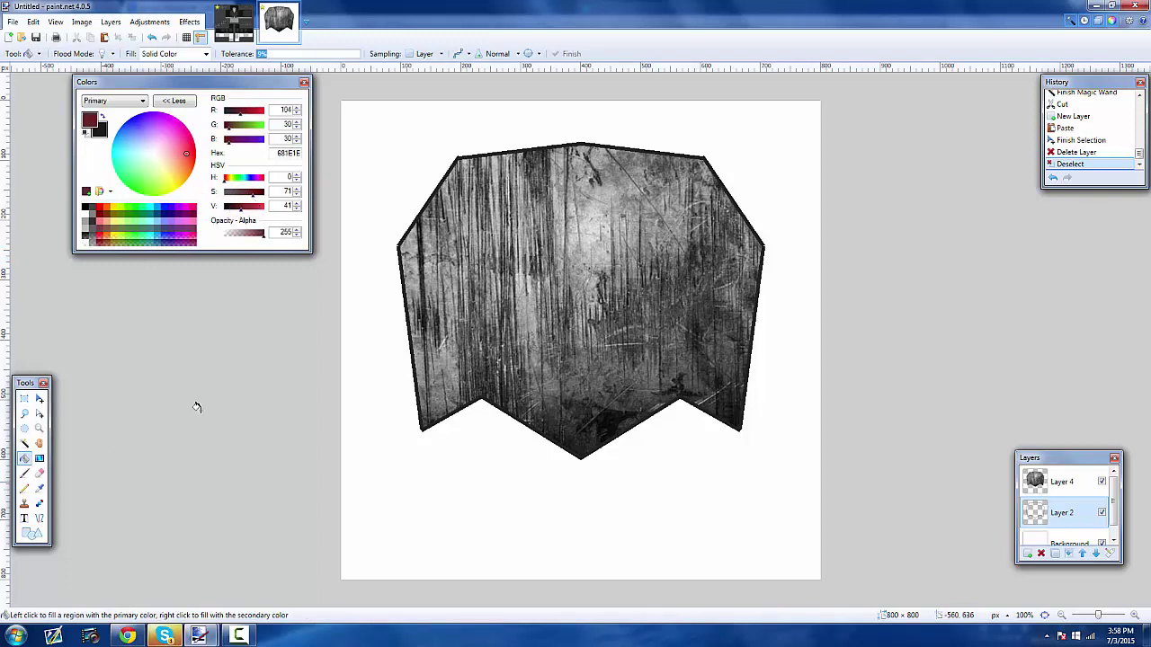
click(593, 293)
click(24, 399)
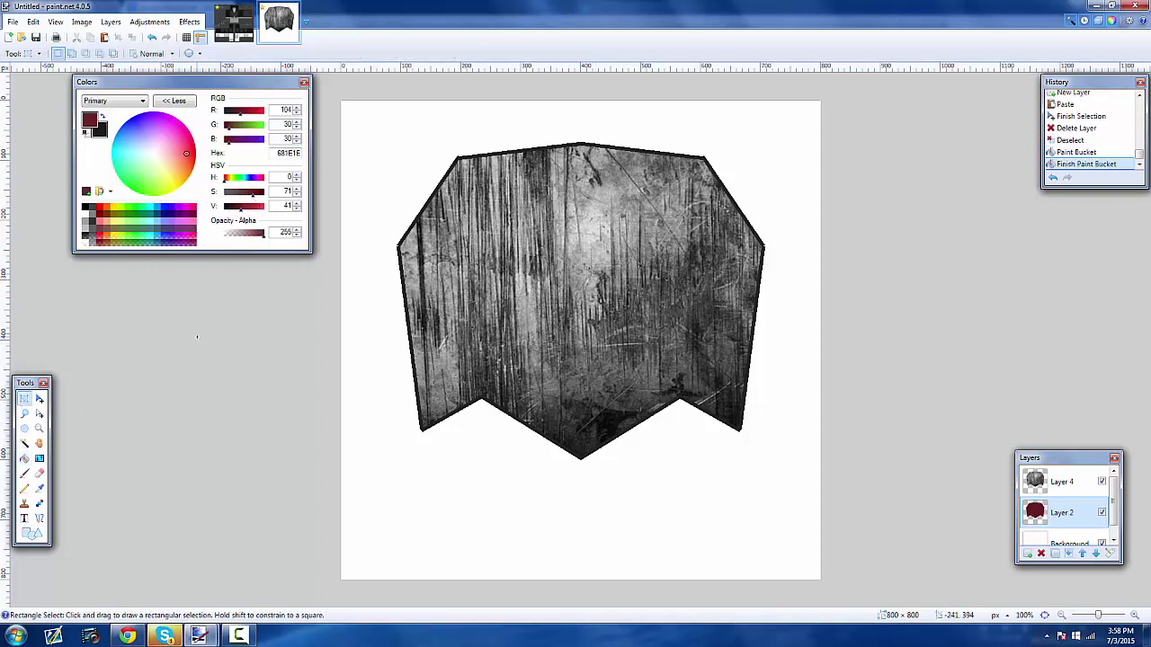
- Set Layer 4's blend mode to Glow after previewing Multiply, Overlay and Reflect
click(1048, 483)
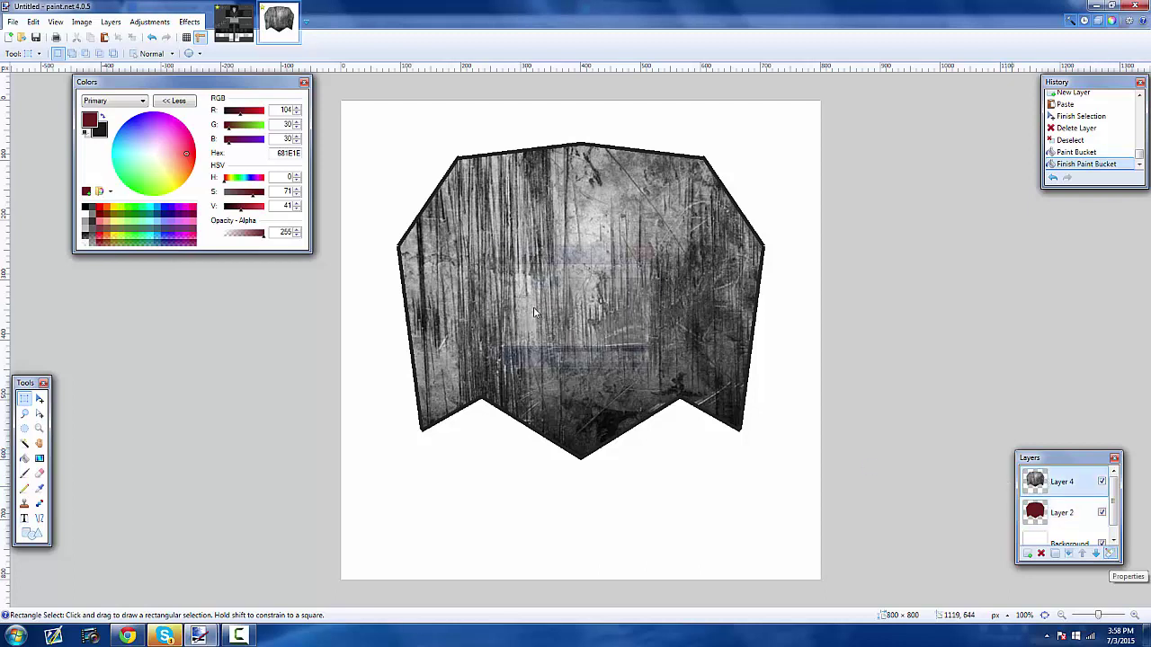
key(F4)
click(563, 322)
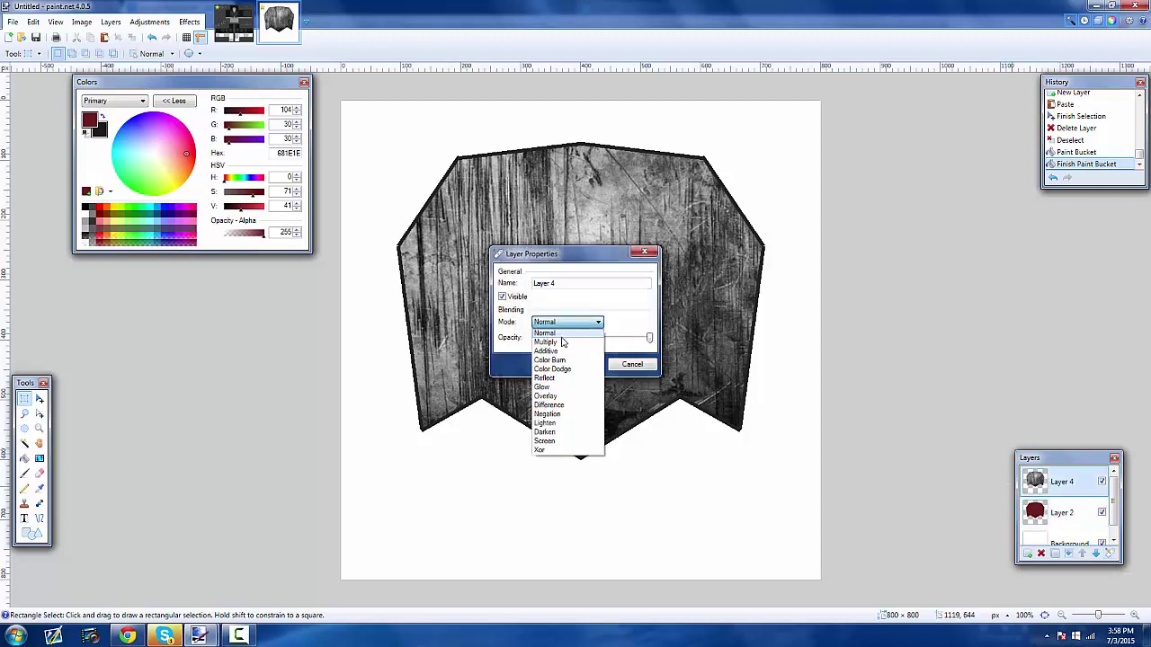
click(557, 343)
drag(622, 253, 904, 198)
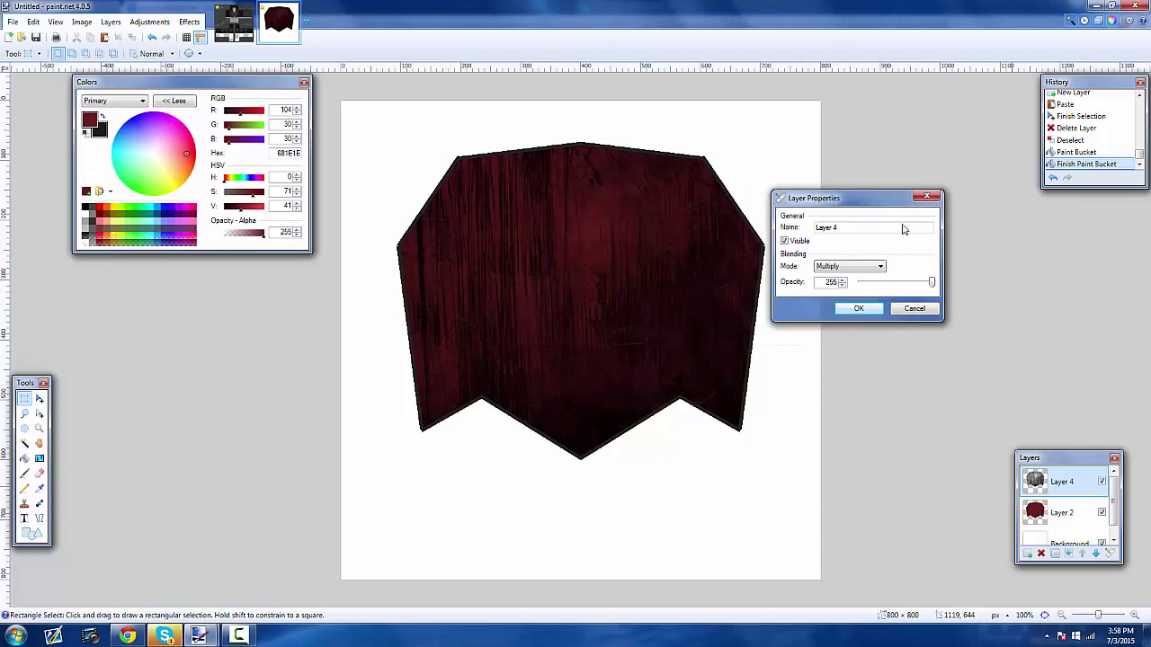
click(872, 271)
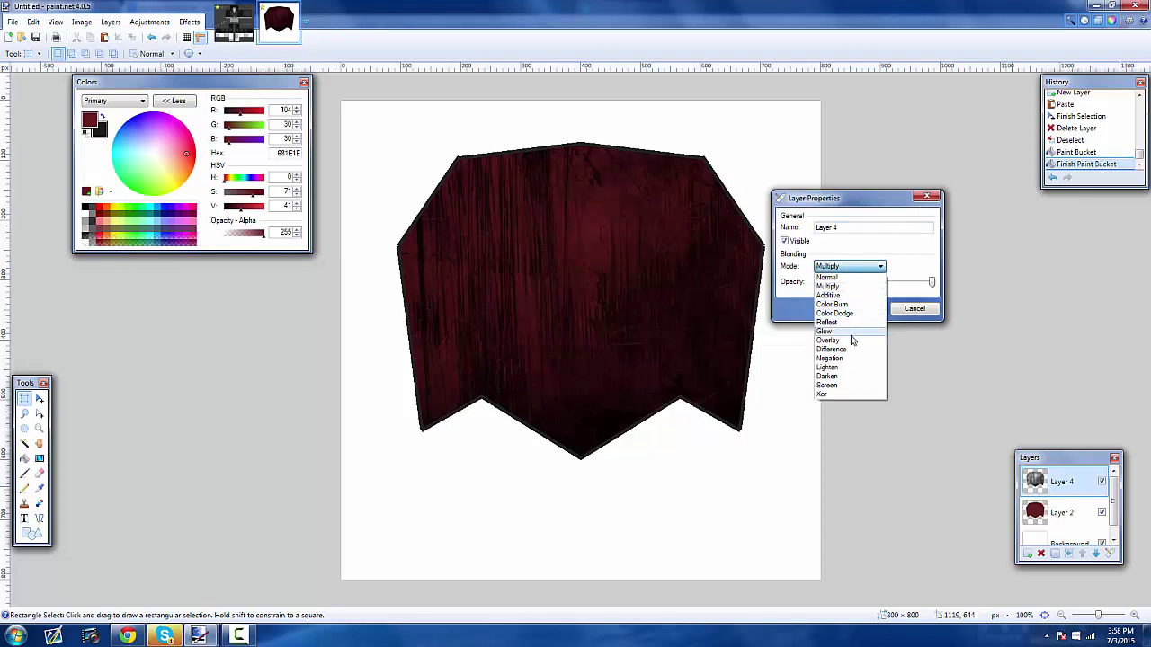
click(853, 341)
click(843, 268)
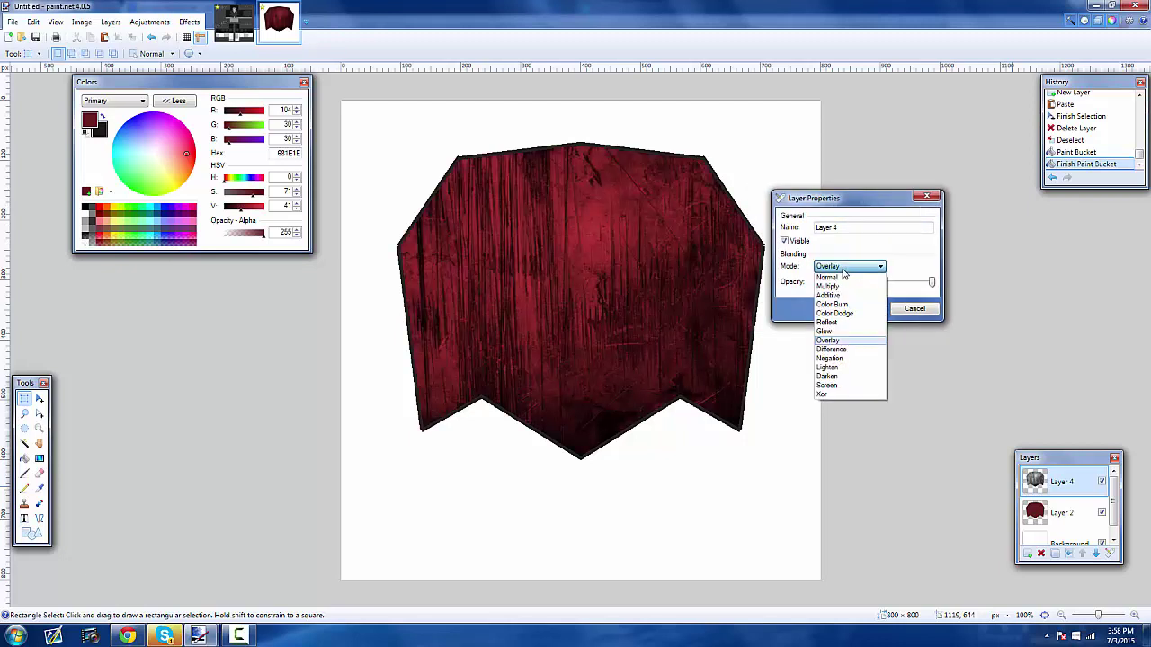
click(854, 322)
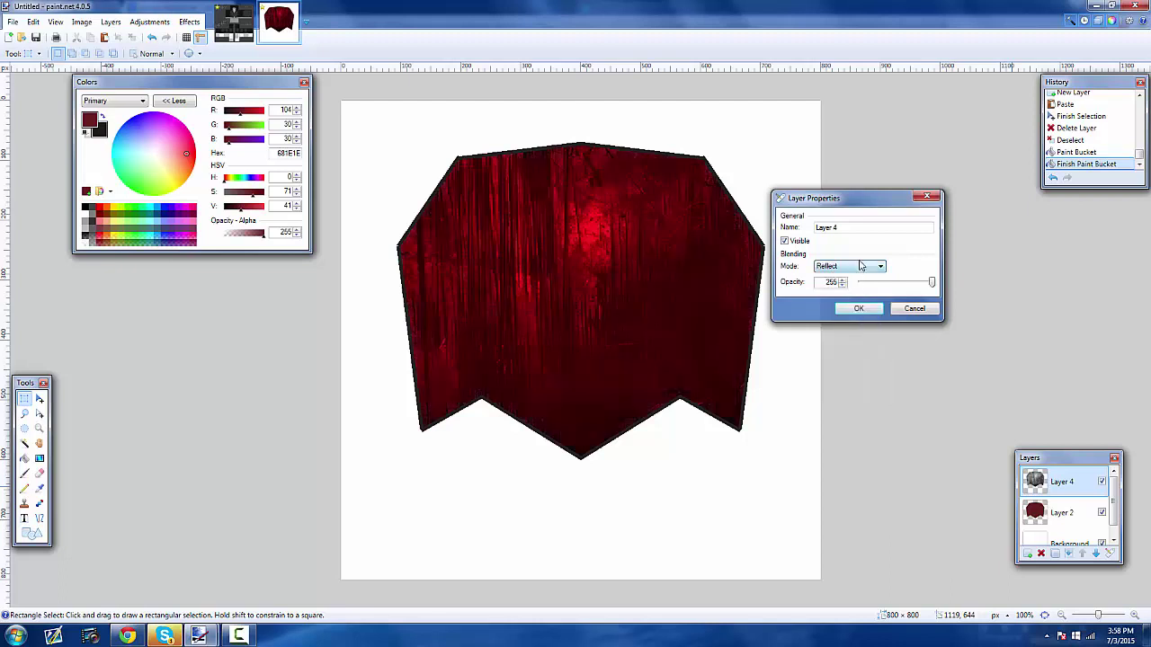
click(861, 268)
click(850, 333)
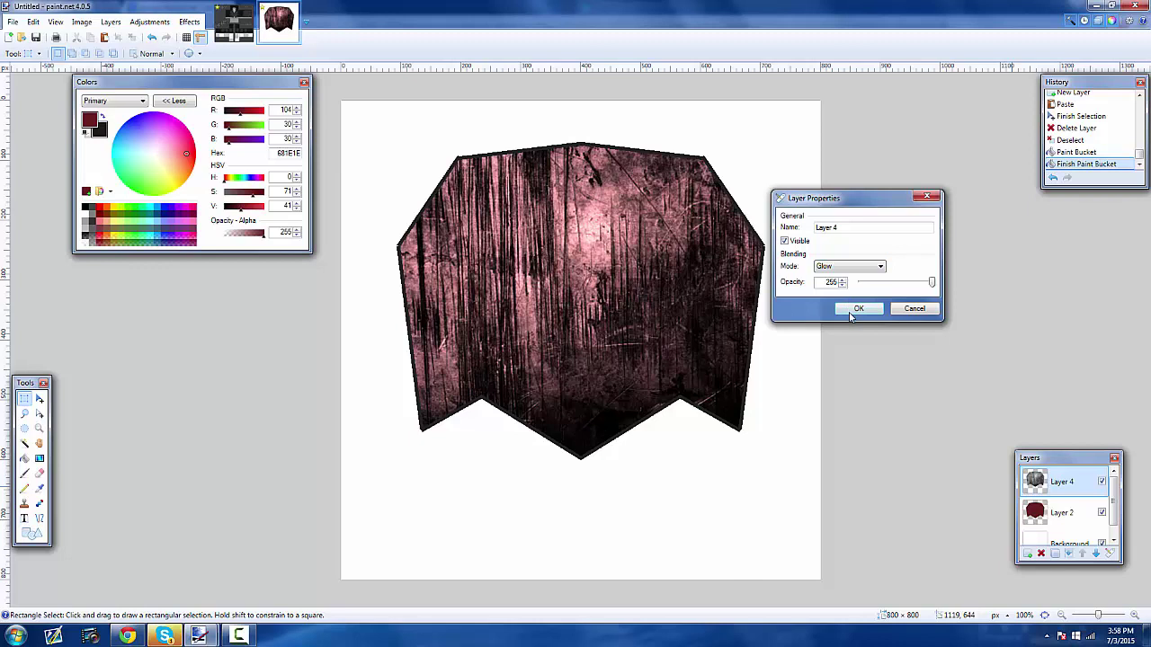
click(854, 308)
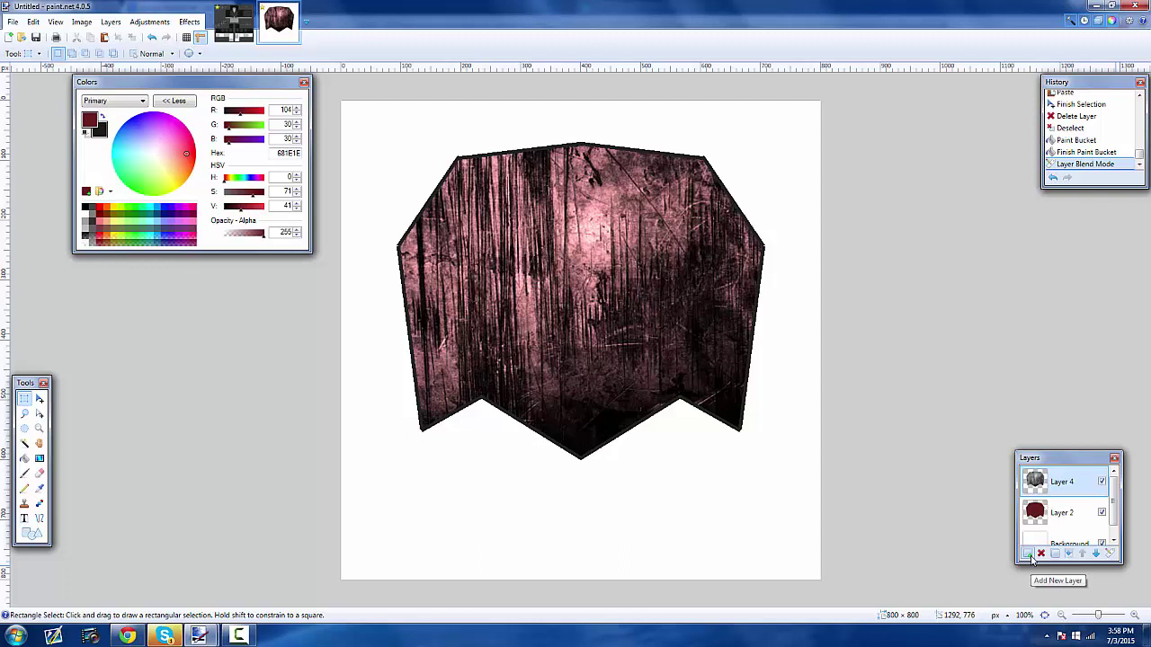
- Add an empty layer and duplicate the red shield Layer 2
click(1029, 554)
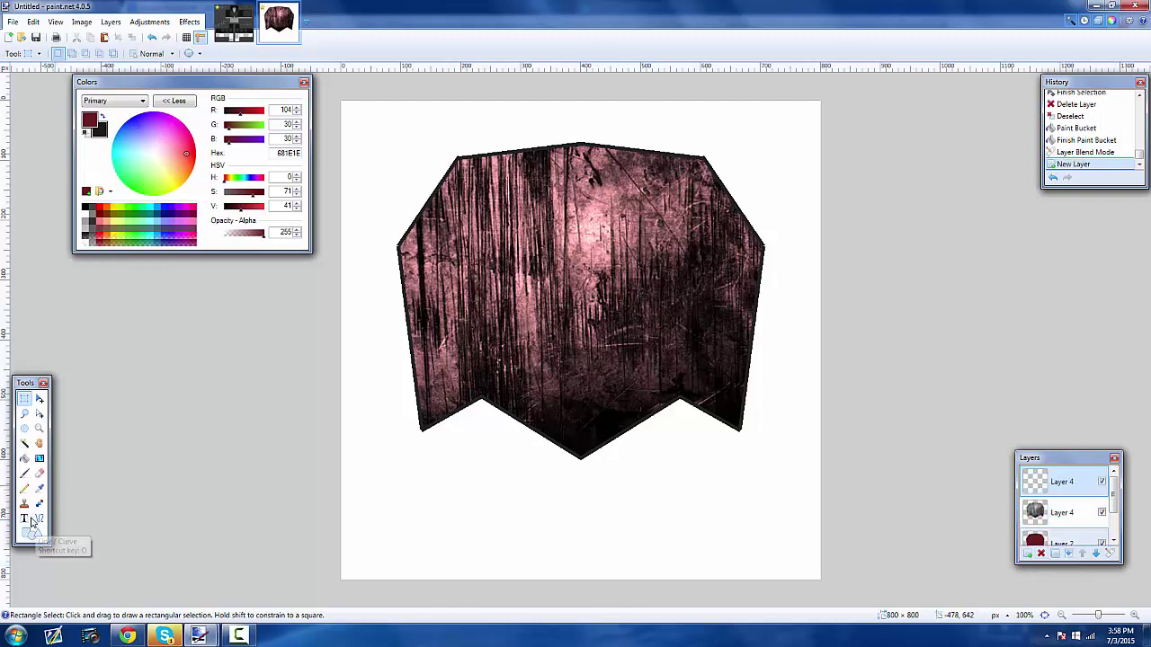
scroll(1066, 512, down, 2)
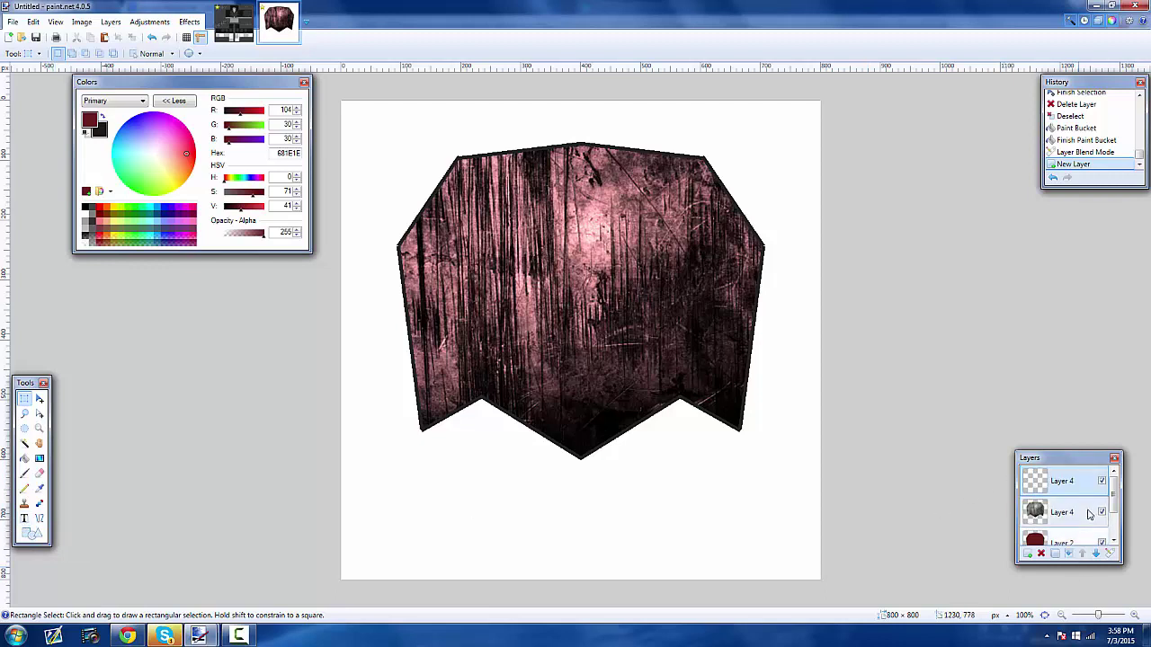
click(1056, 501)
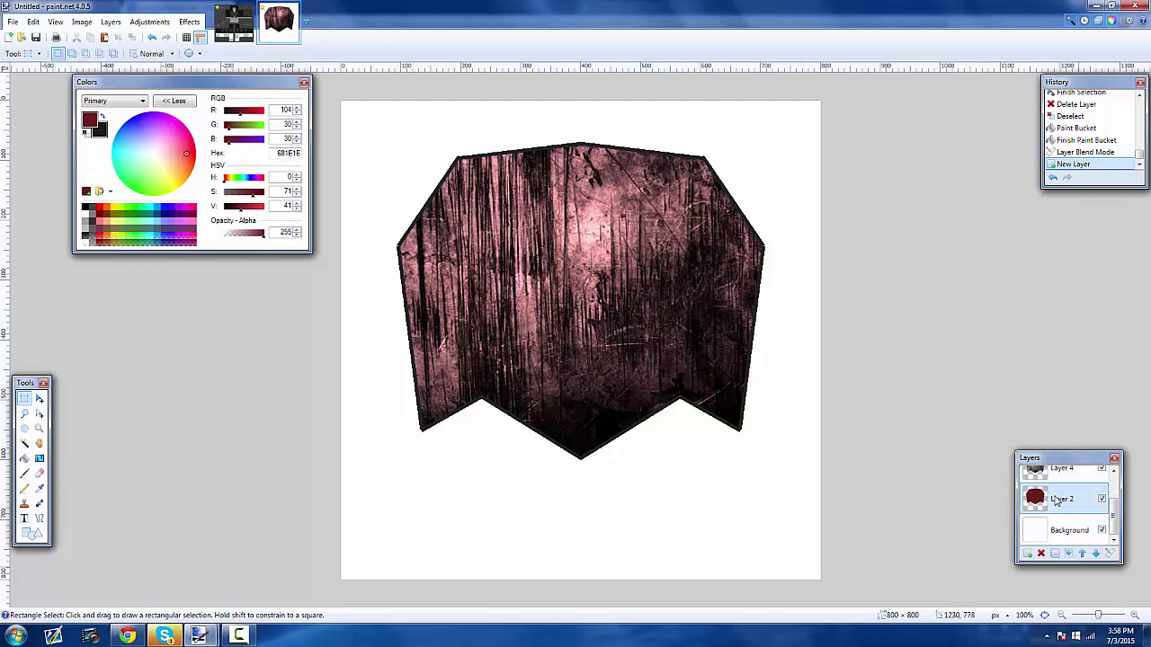
click(1055, 553)
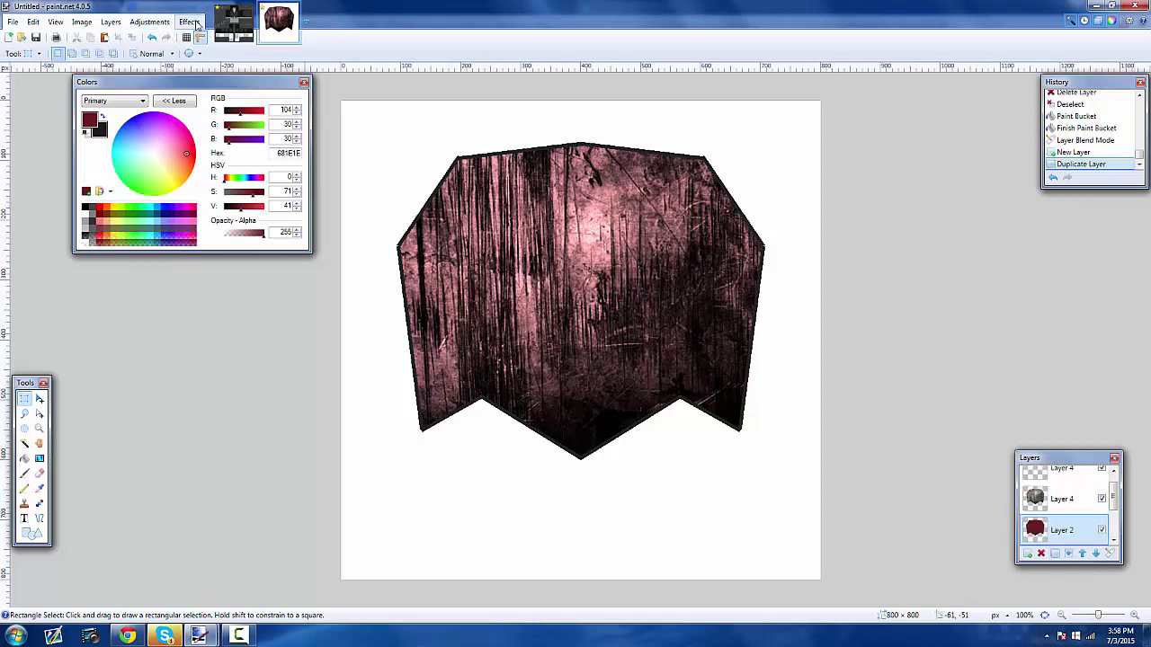
- Liquify the copy's bottom, lower-left, top and right edges into ragged outlines
click(195, 24)
mouse_move(286, 453)
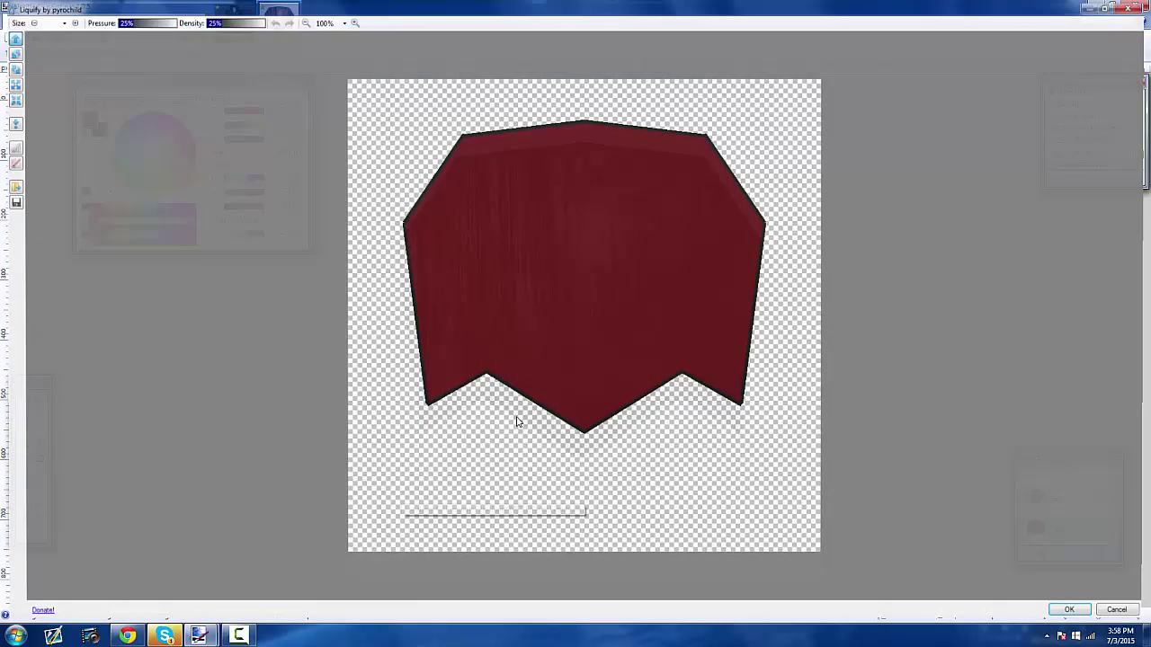
mouse_move(517, 422)
mouse_down()
mouse_move(540, 409)
mouse_move(542, 440)
mouse_move(518, 432)
mouse_up()
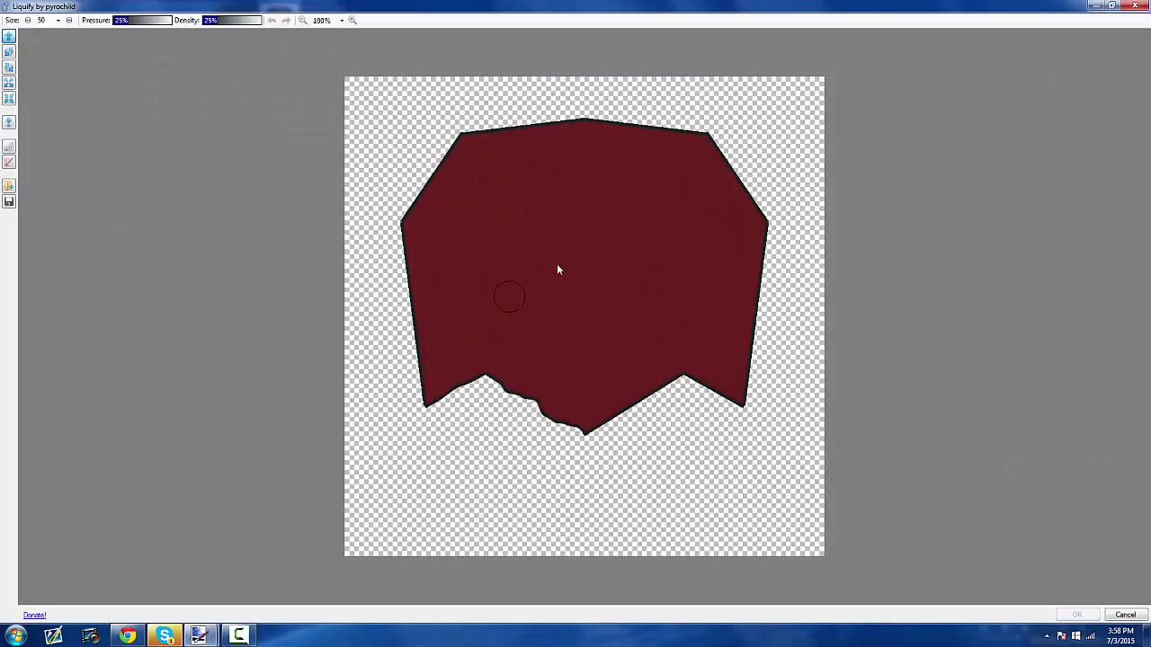
mouse_move(558, 269)
mouse_down()
mouse_move(372, 476)
mouse_move(465, 395)
mouse_move(423, 488)
mouse_move(453, 328)
mouse_move(367, 376)
mouse_up()
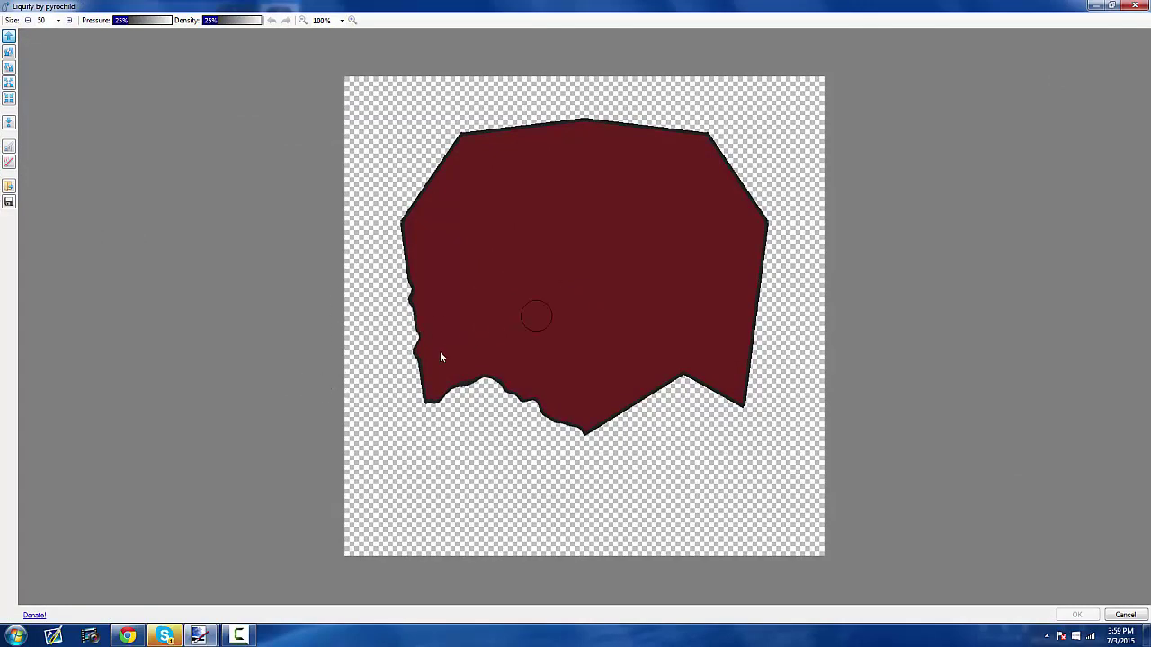
mouse_move(440, 357)
mouse_down()
mouse_move(359, 392)
mouse_move(667, 219)
mouse_move(671, 203)
mouse_up()
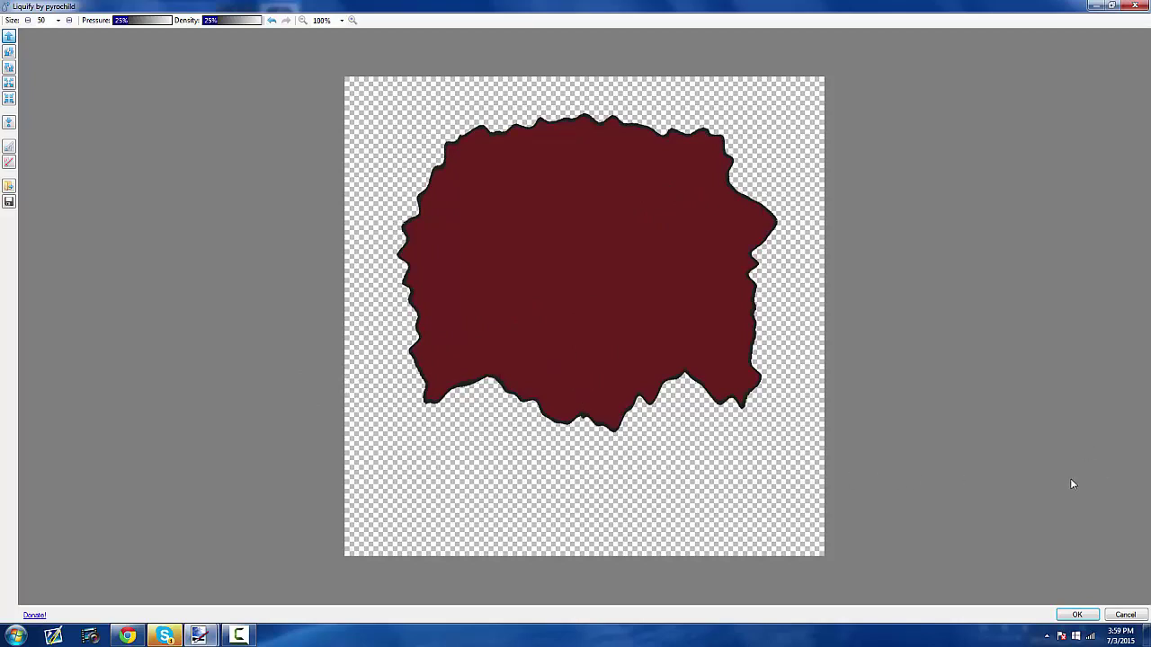
click(1077, 616)
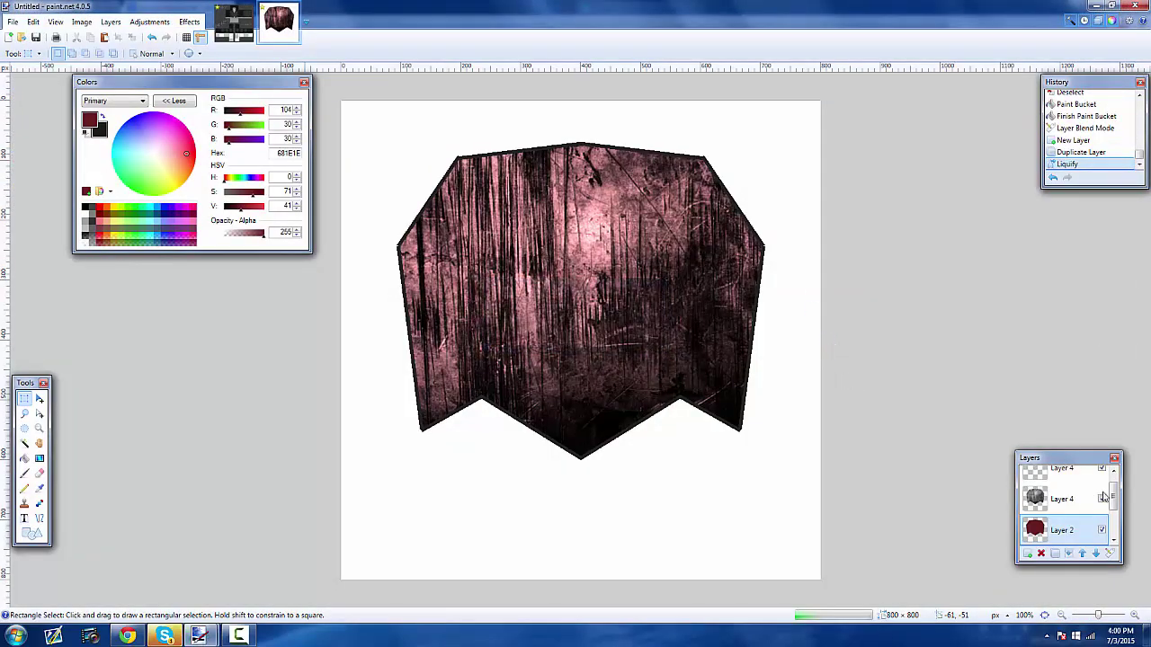
- Move the ragged red copy beneath the original and smudge its edges into outward streaks
scroll(1104, 497, down, 2)
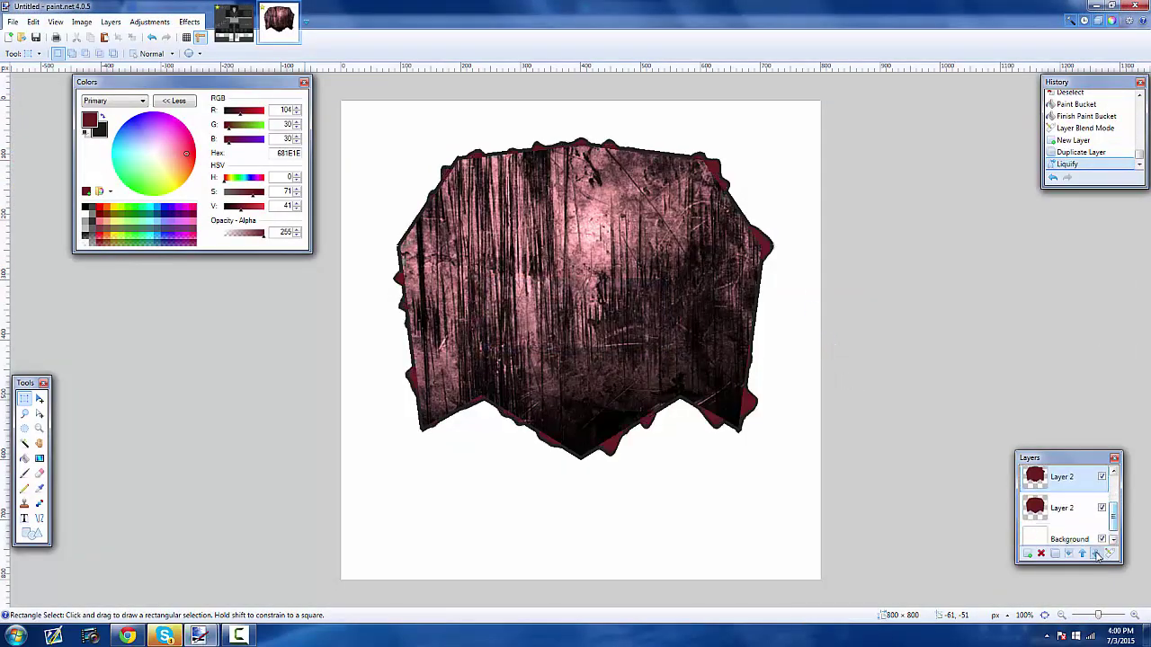
click(1096, 554)
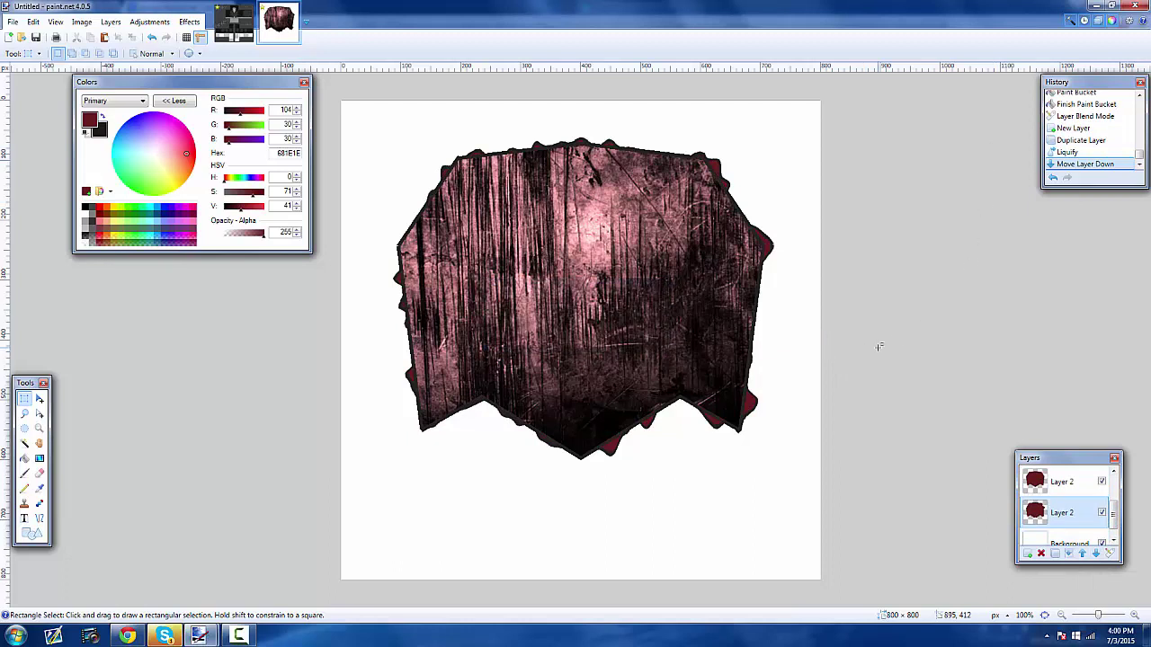
click(194, 26)
mouse_move(264, 456)
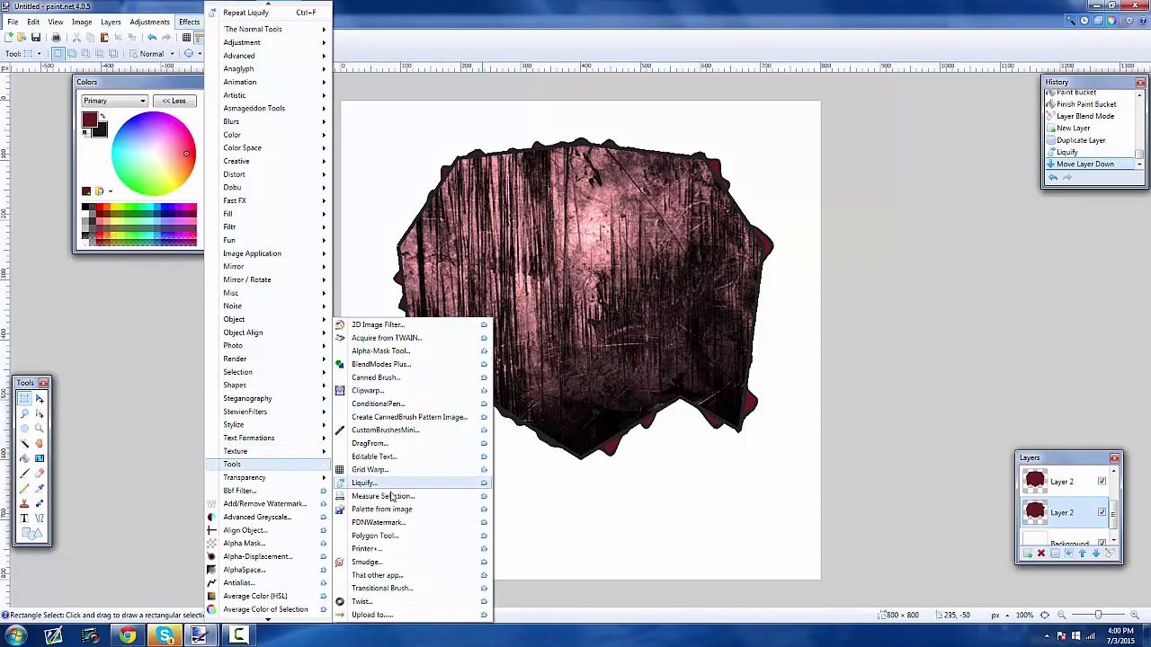
click(399, 566)
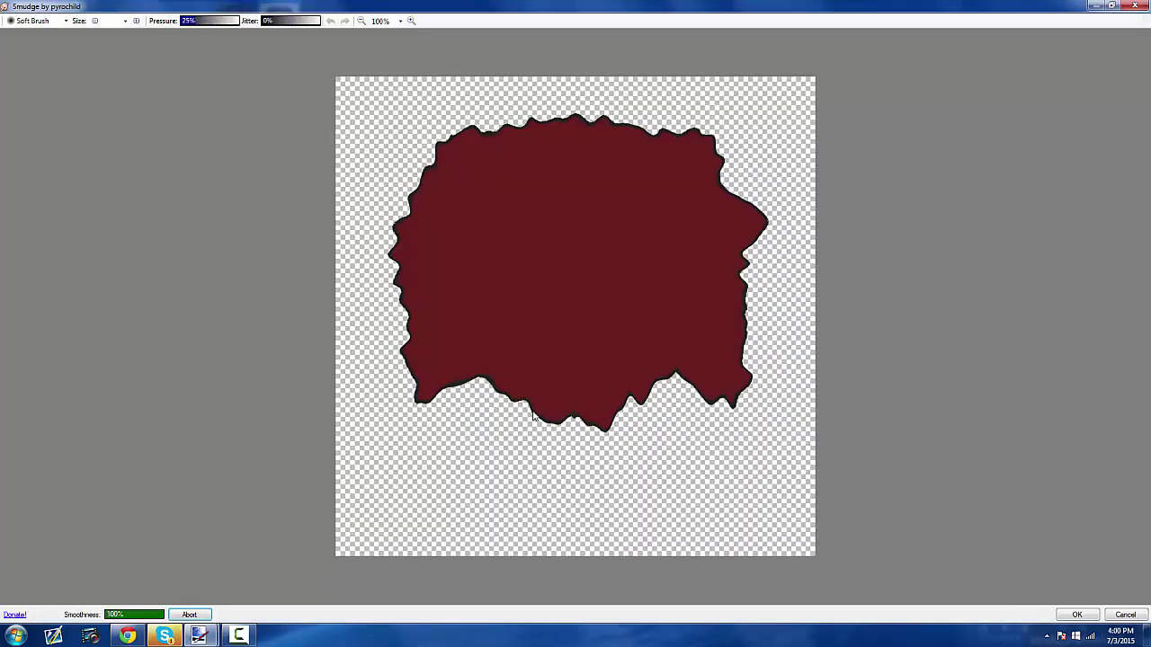
mouse_move(560, 392)
mouse_down()
mouse_move(584, 409)
mouse_move(720, 373)
mouse_move(738, 475)
mouse_move(736, 326)
mouse_move(714, 458)
mouse_move(717, 258)
mouse_move(565, 523)
mouse_up()
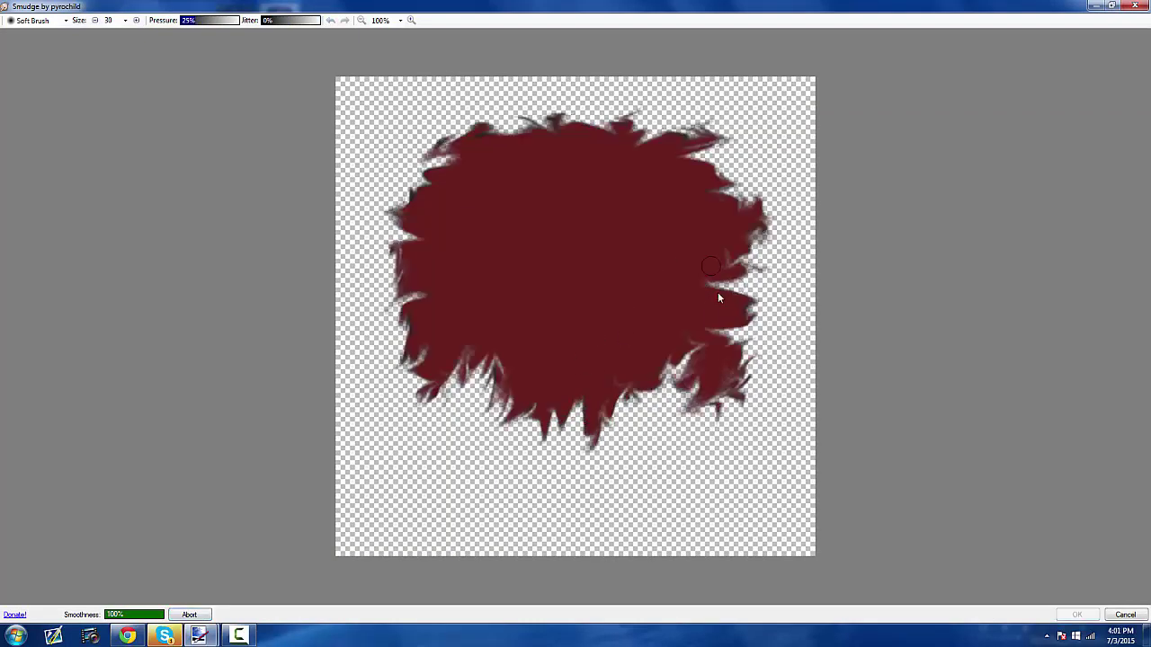
drag(671, 282, 558, 207)
click(1077, 615)
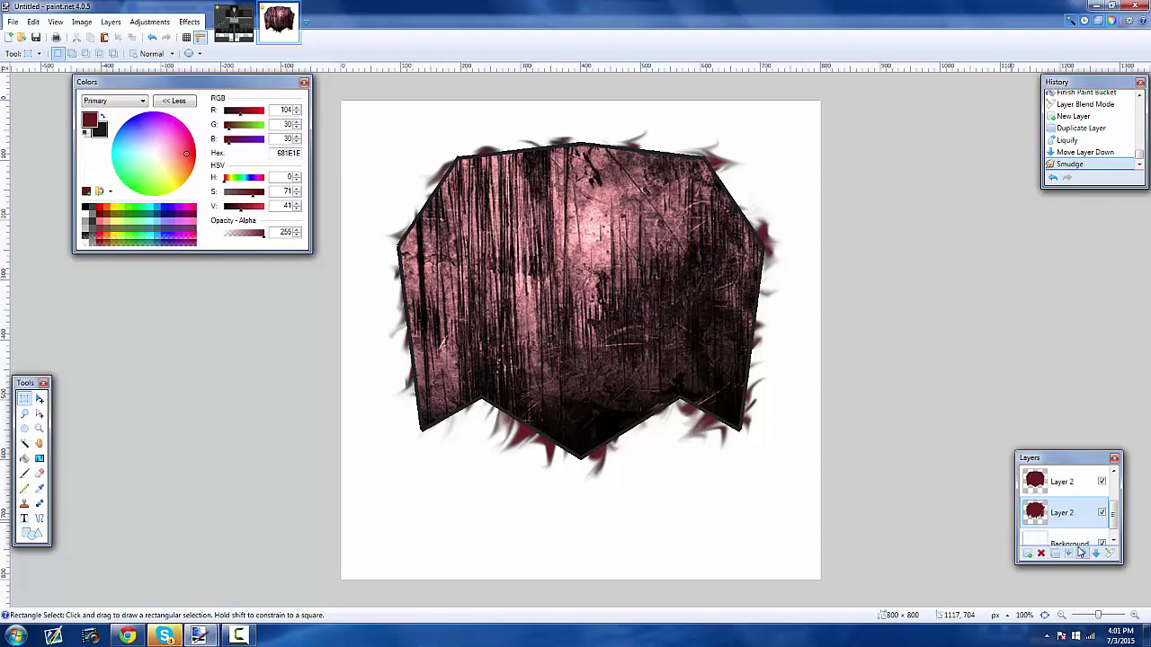
- Move Layer 2 above the texture layer and preview it in Multiply and Additive blend modes
drag(1075, 520, 1085, 468)
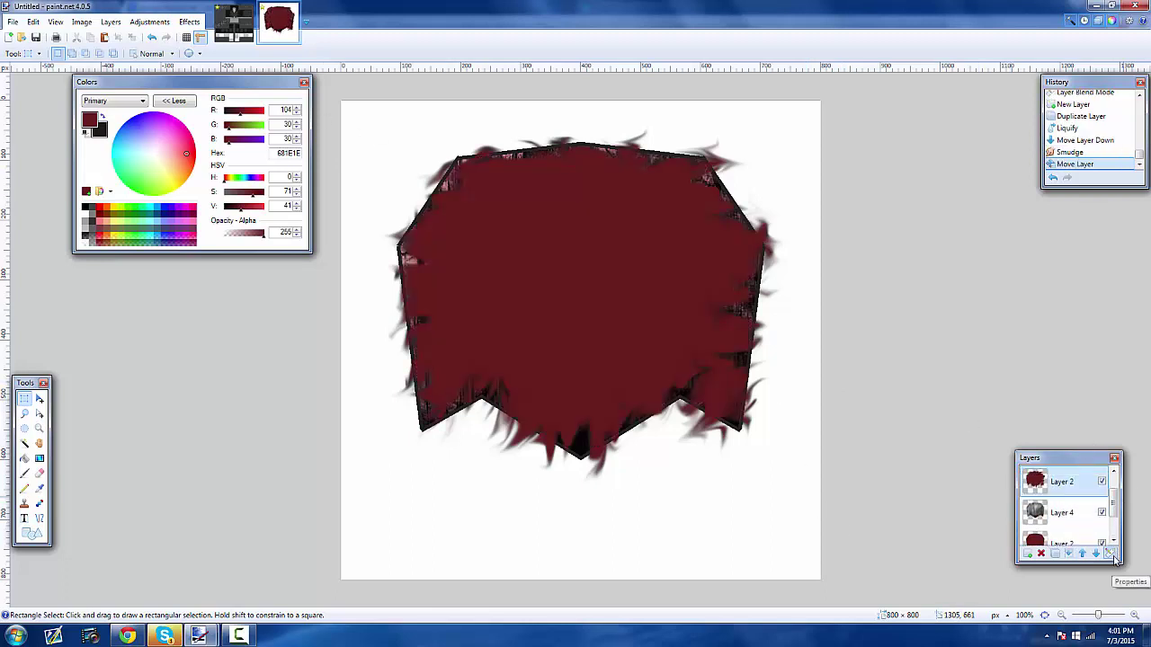
click(1111, 554)
click(567, 322)
click(566, 343)
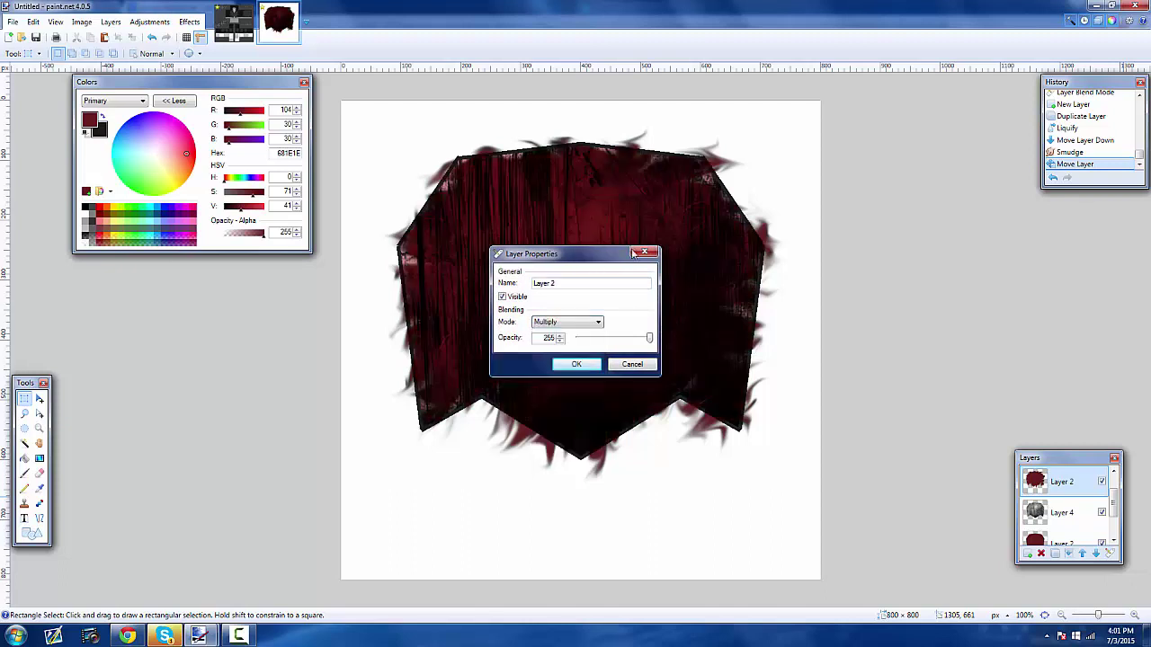
drag(542, 282, 853, 207)
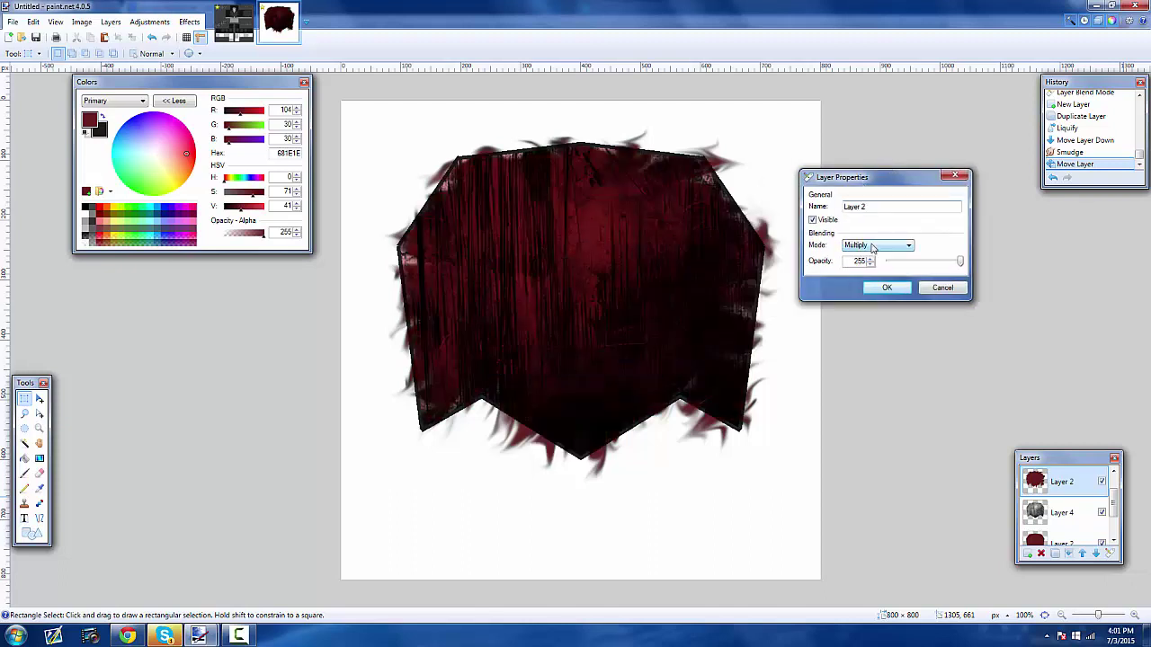
click(873, 246)
key(Down)
key(Return)
- Preview Color Burn, Color Dodge, Reflect, Overlay, Difference, Negation and Normal blending on the red layer
click(872, 248)
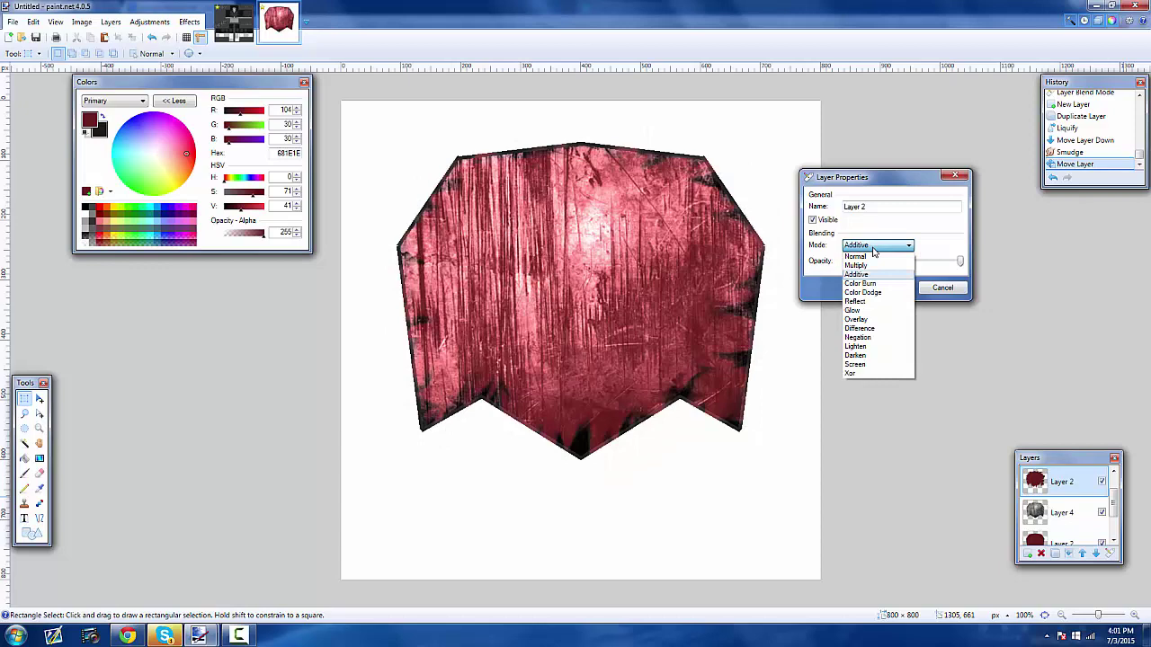
click(859, 284)
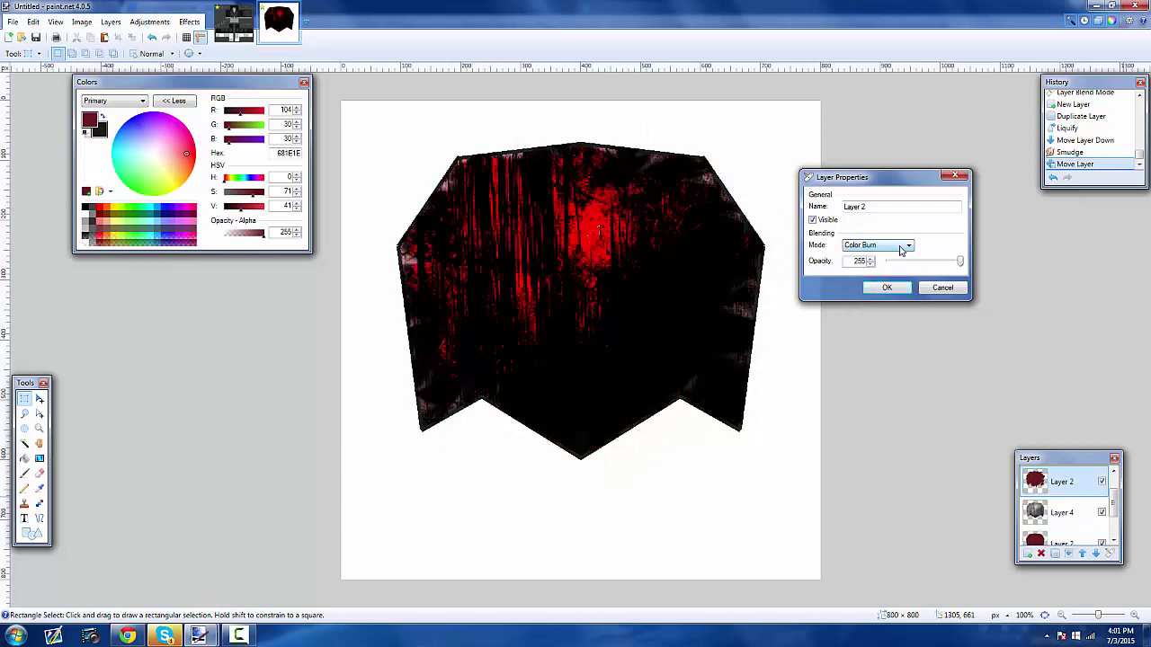
click(902, 247)
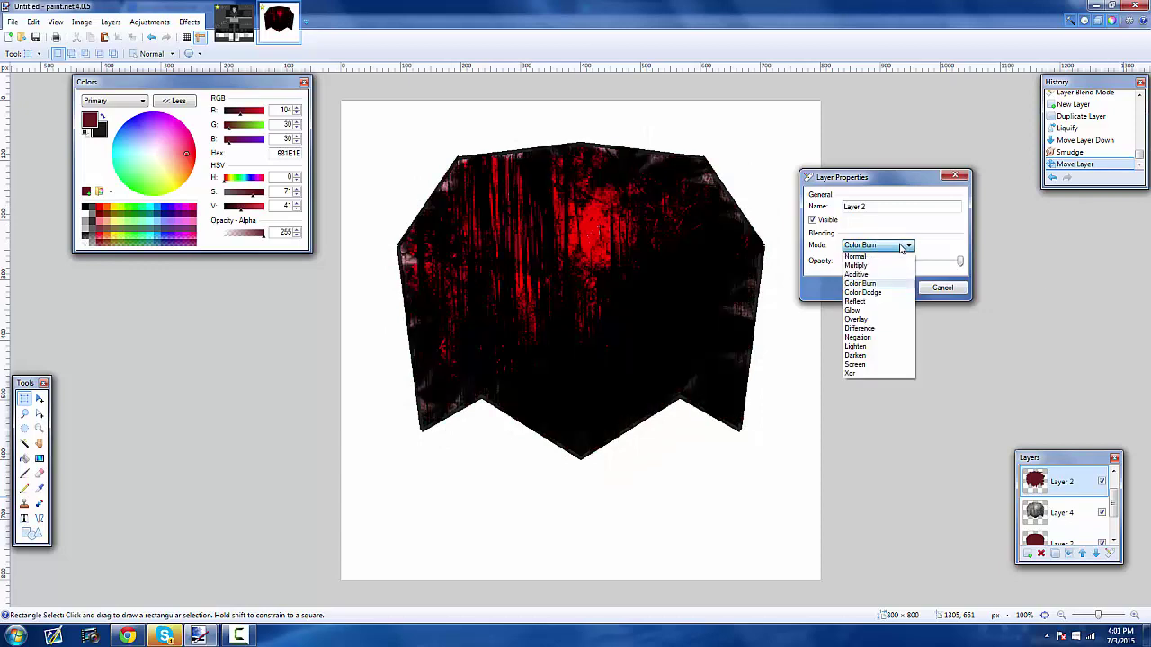
click(882, 292)
click(884, 249)
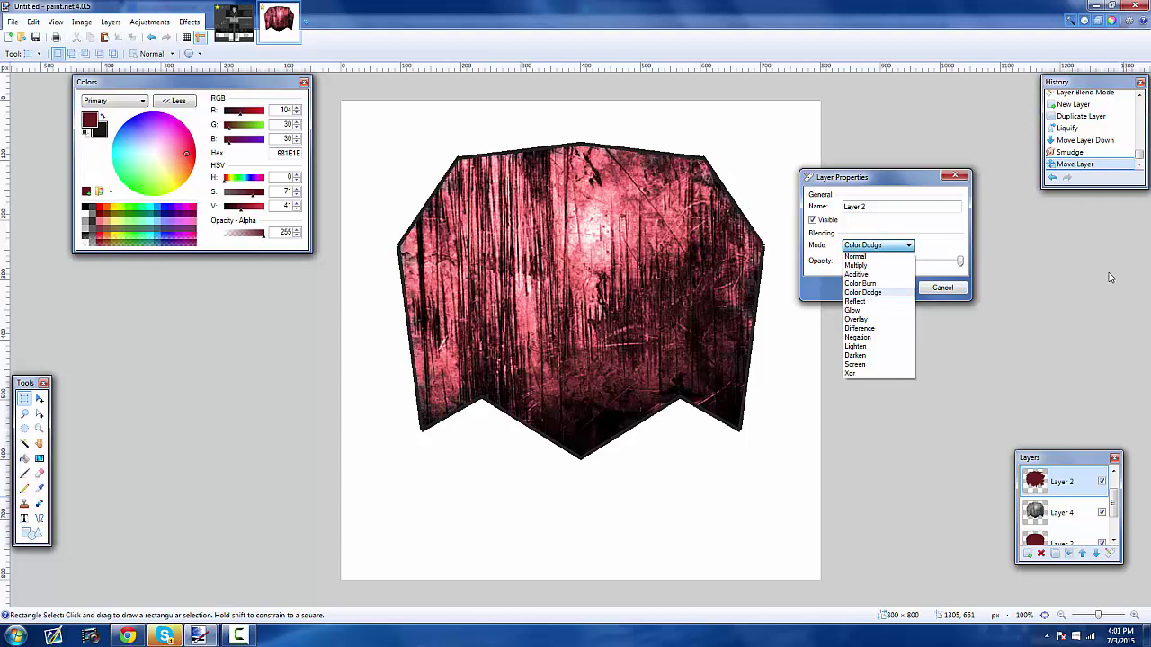
click(905, 302)
click(899, 245)
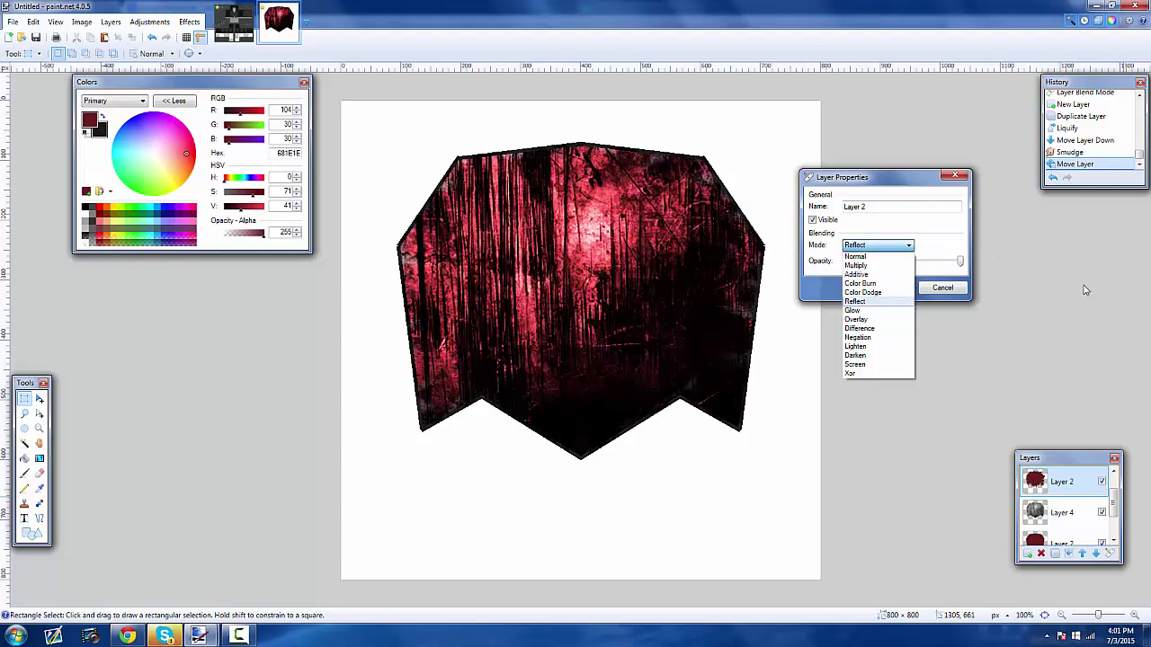
click(901, 320)
click(888, 248)
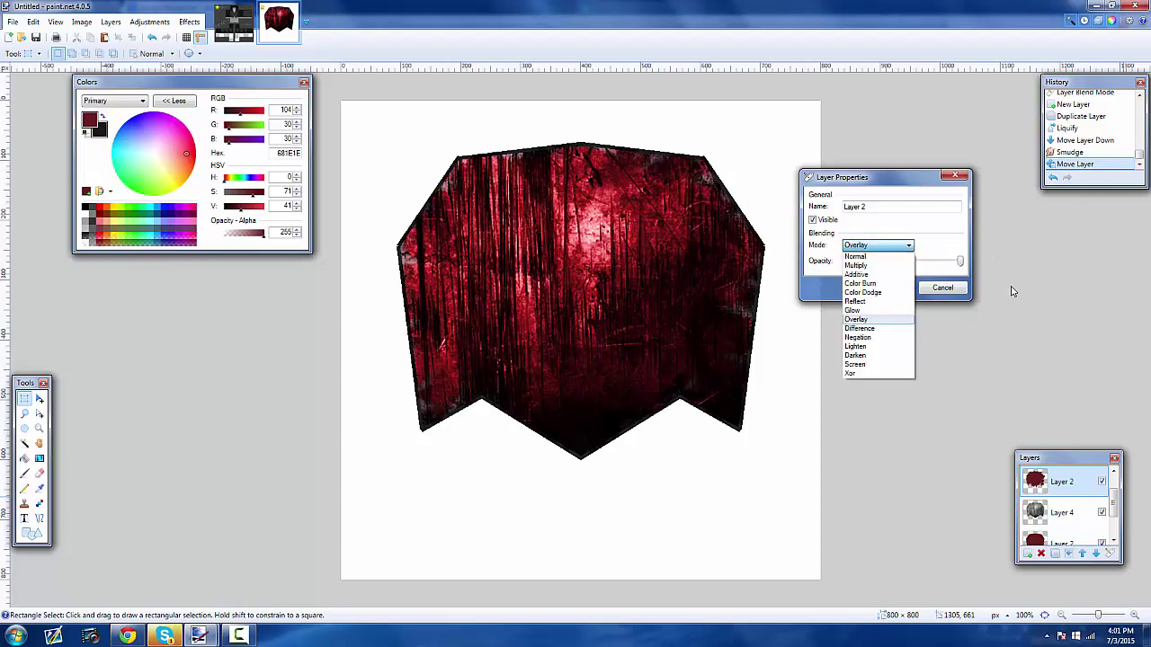
click(889, 330)
click(885, 248)
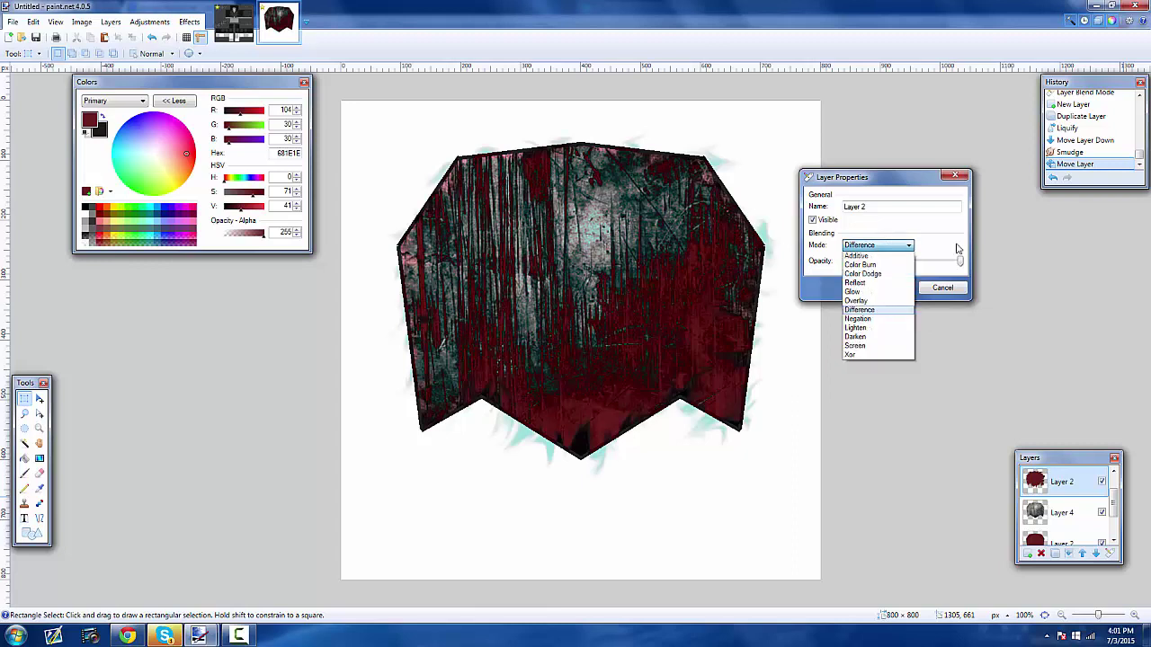
click(886, 339)
click(882, 249)
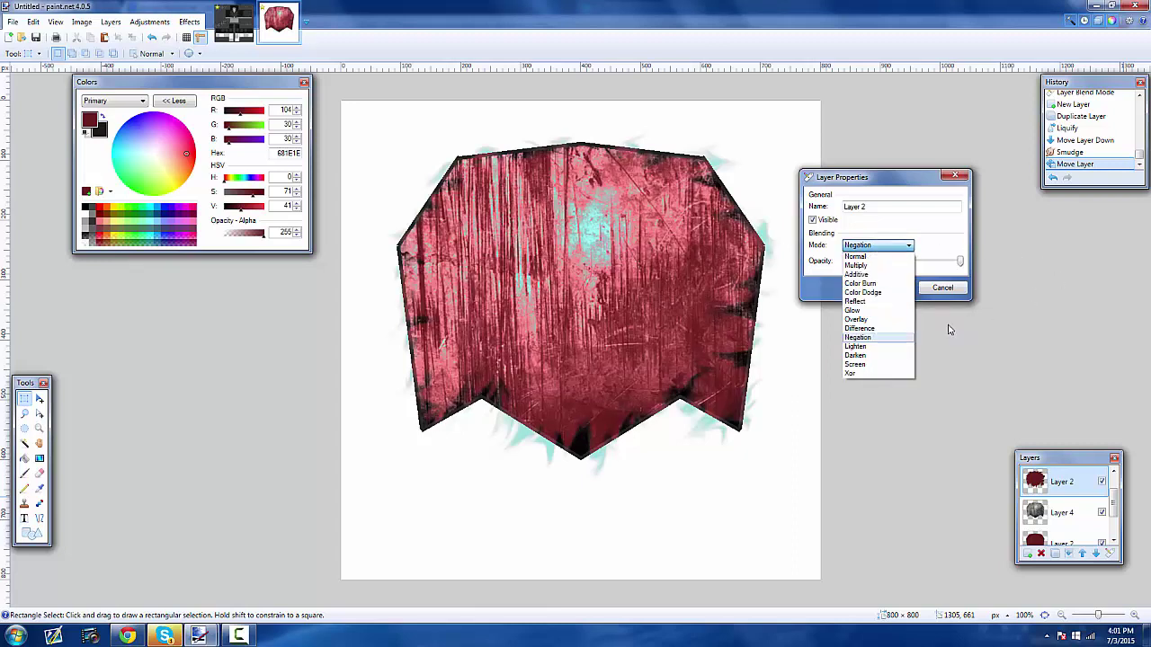
click(886, 343)
- Settle on Darken blend mode for Layer 2 and confirm it
click(899, 245)
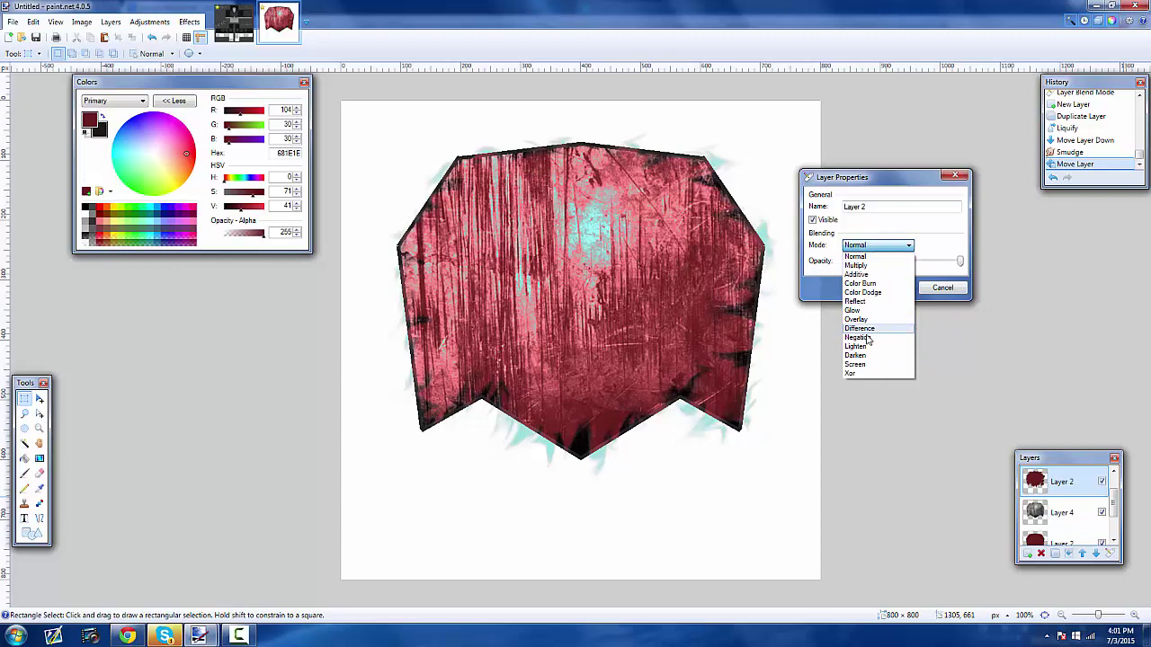
click(859, 356)
click(870, 248)
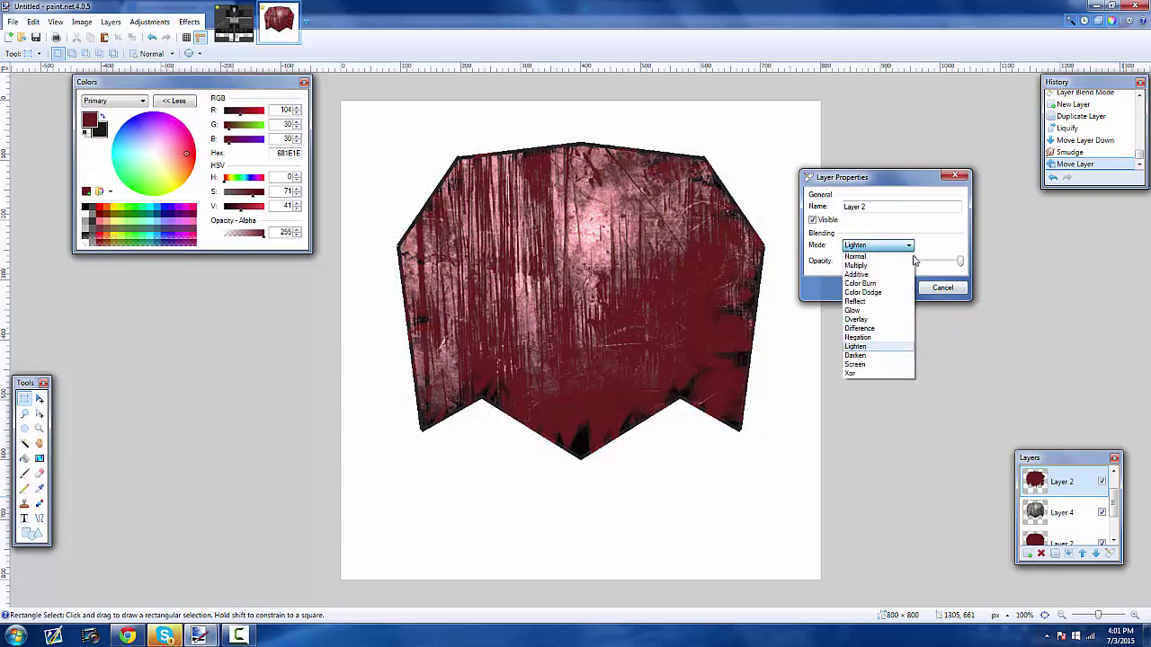
click(857, 356)
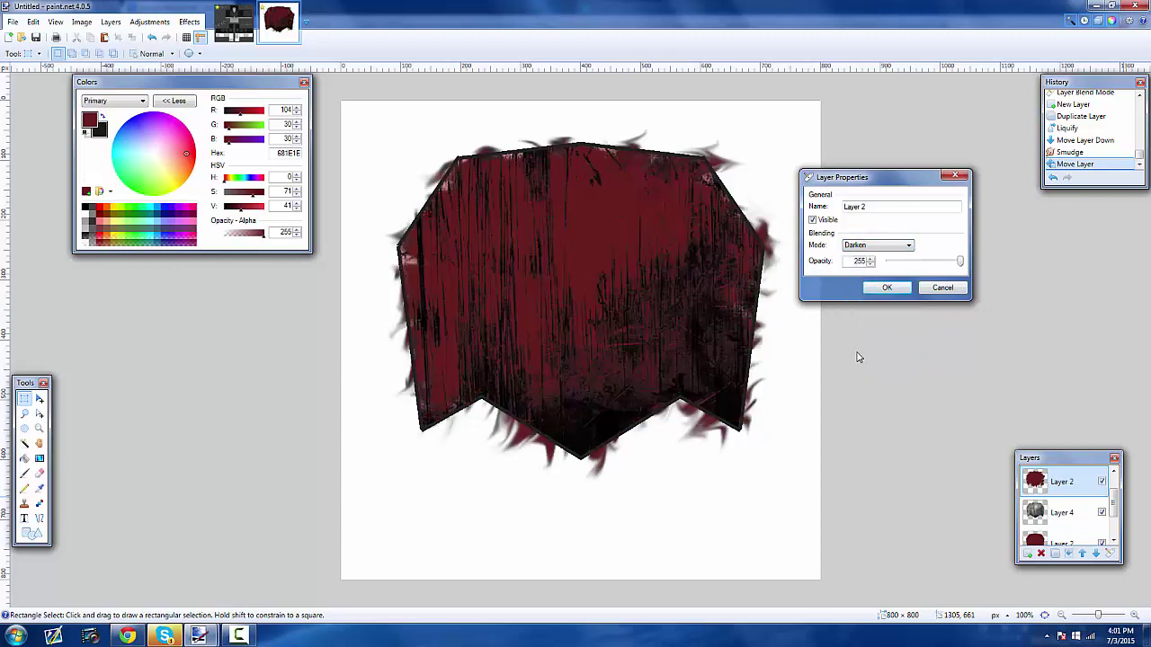
click(888, 289)
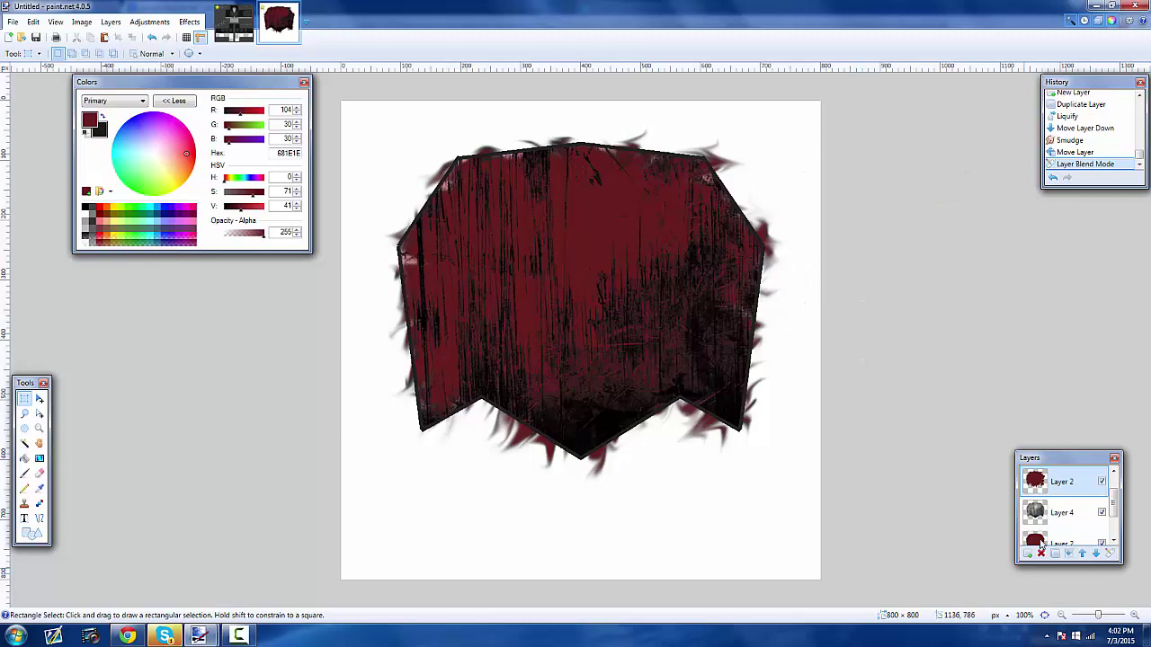
scroll(1064, 513, up, 1)
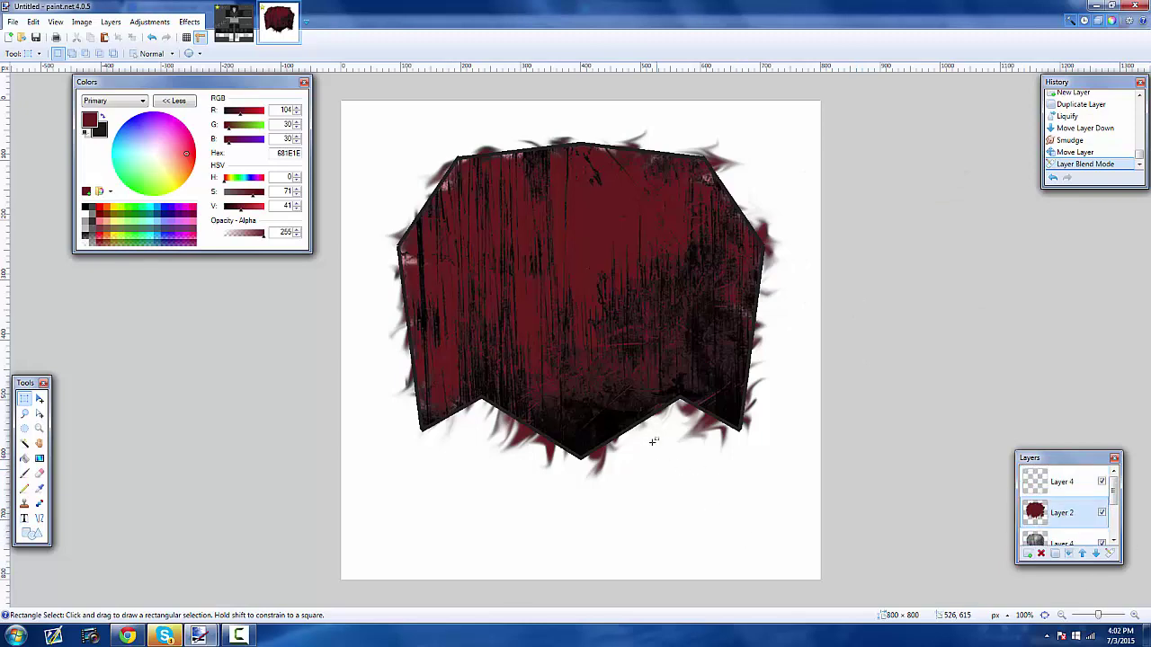
scroll(653, 441, down, 2)
scroll(650, 411, up, 2)
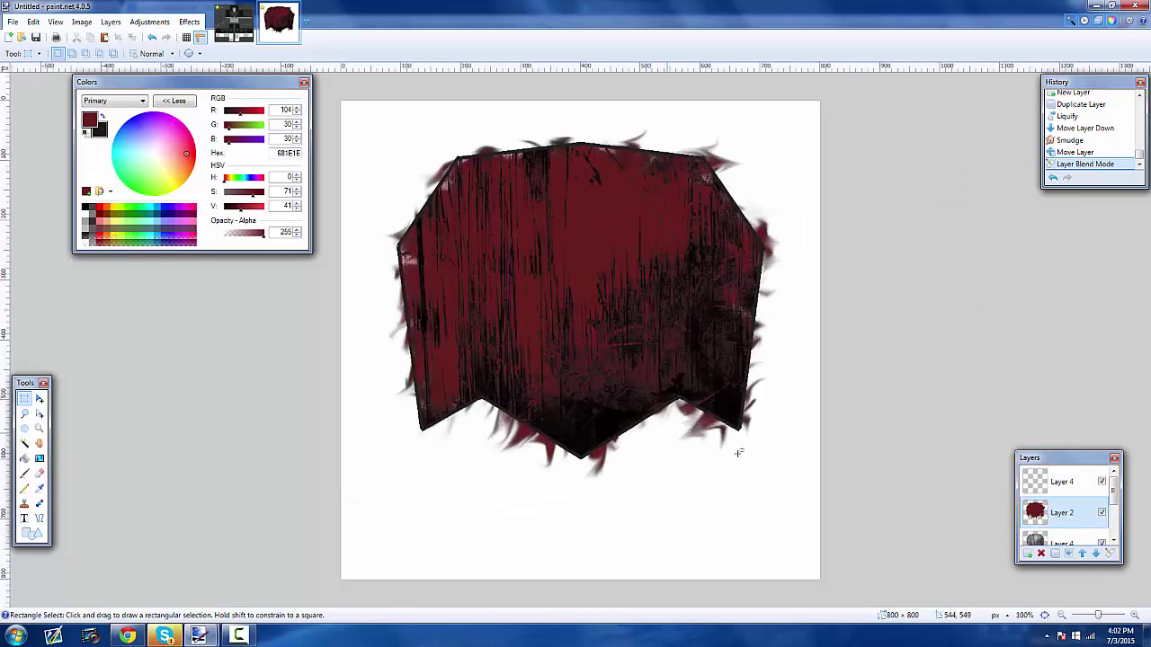
- Add a new layer above Layer 4 and place a text insertion point on the shield
click(24, 518)
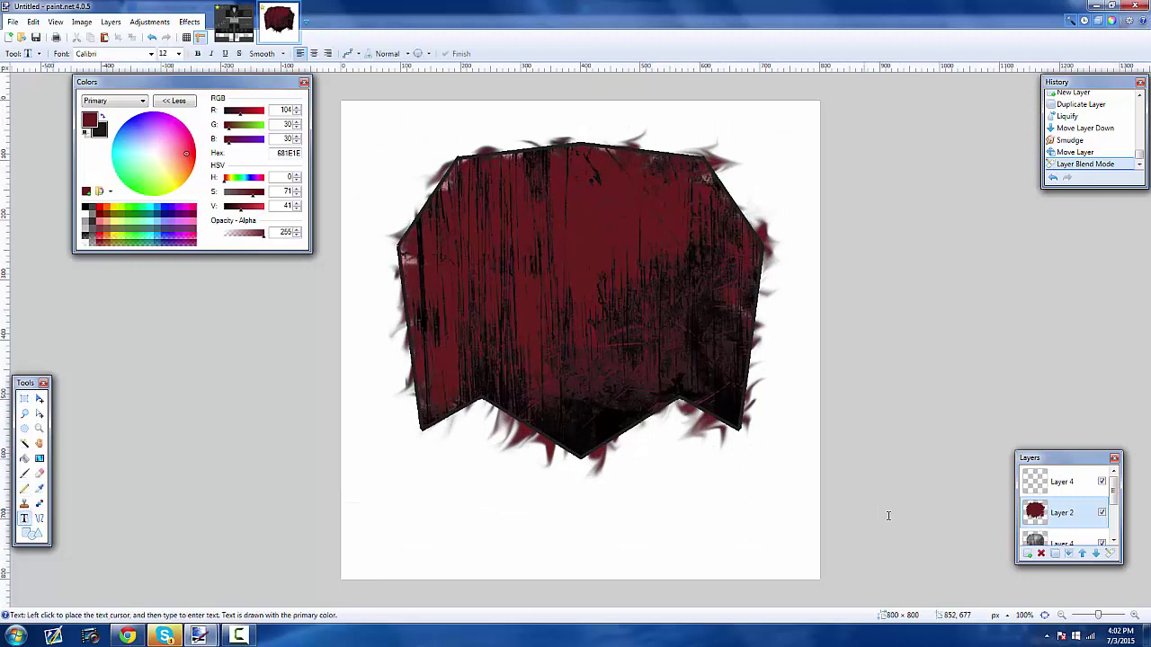
click(1040, 479)
click(1028, 553)
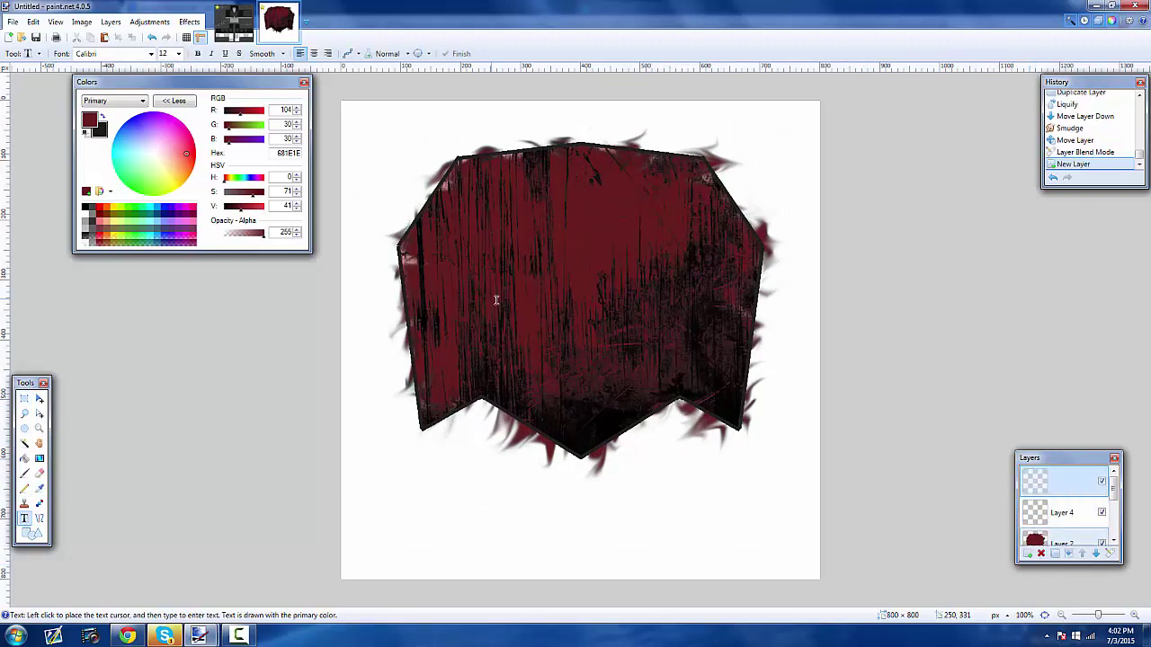
click(527, 313)
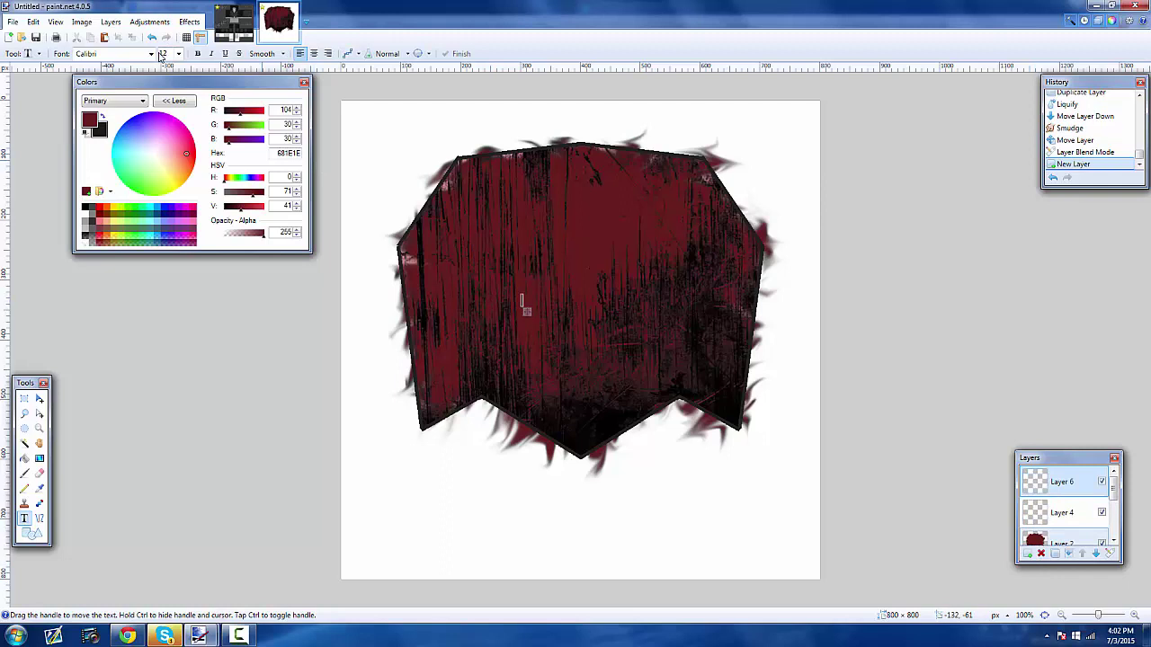
- Type the IDONTKNOW text in the BIGMACCA font and make it black
click(152, 54)
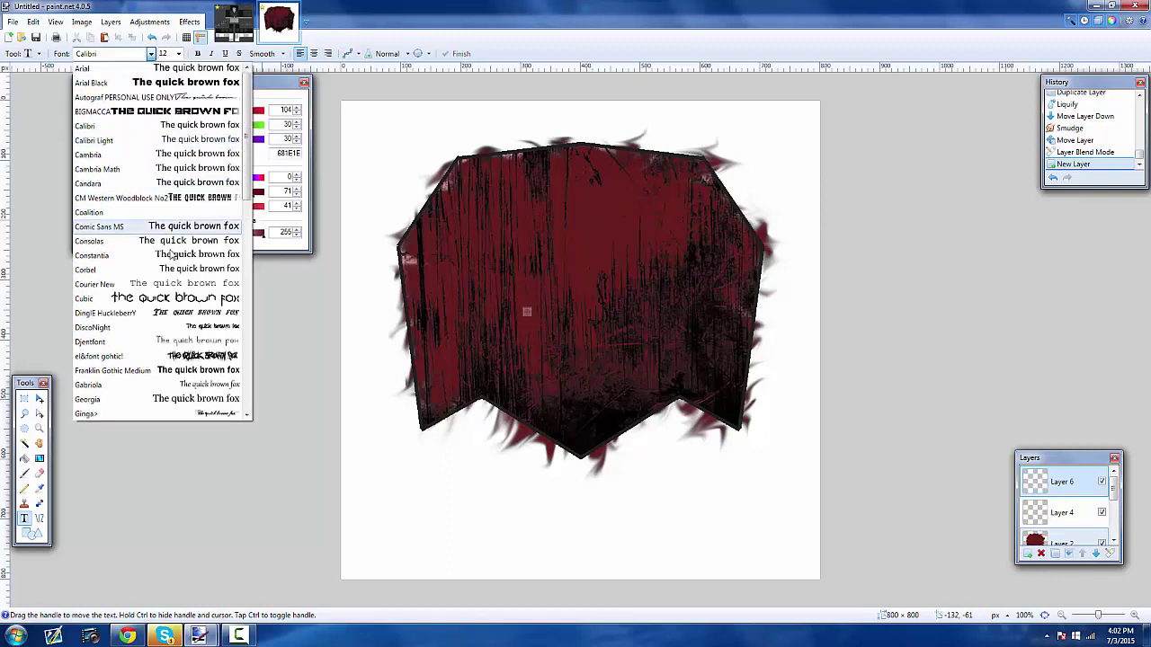
click(182, 111)
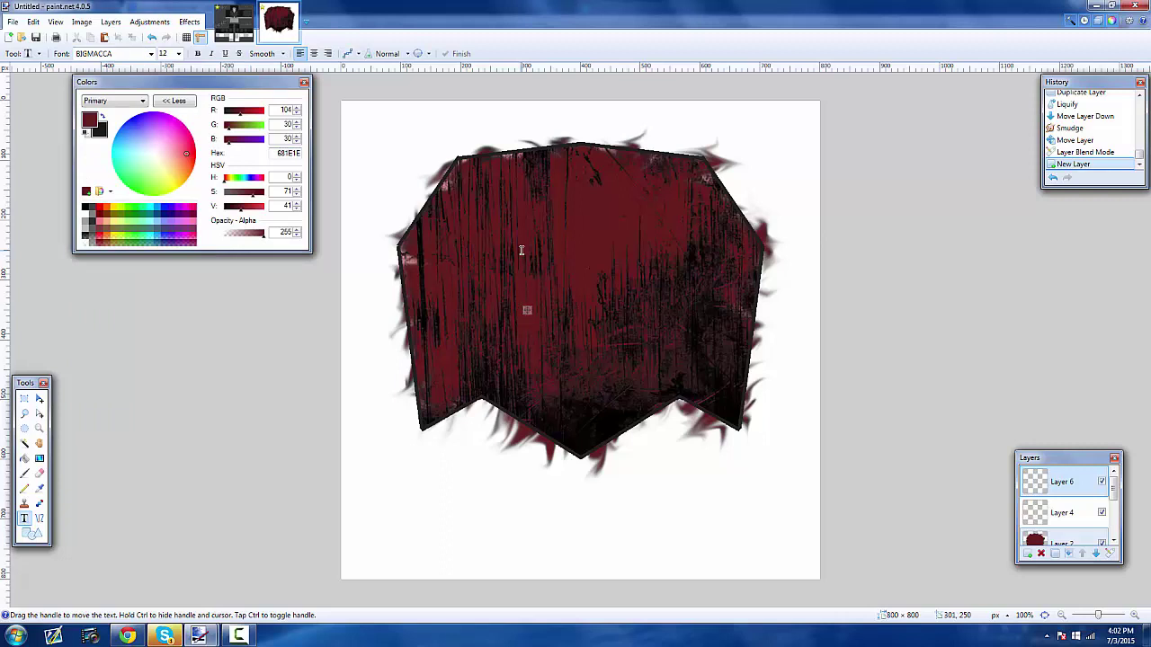
text(S)
key(BackSpace)
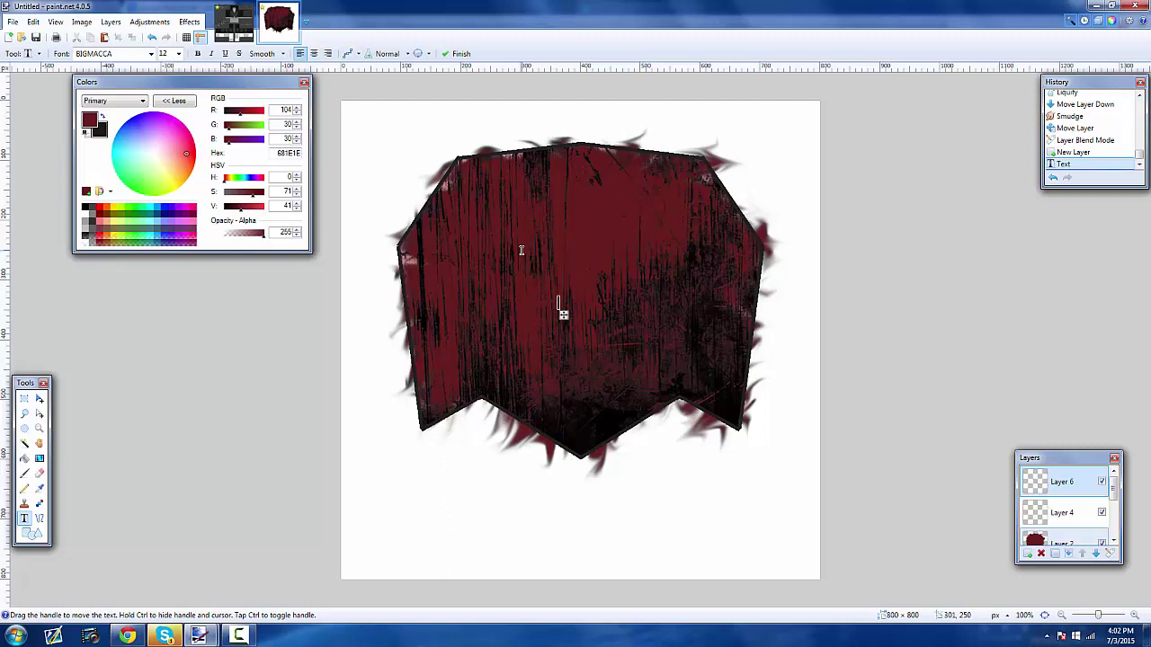
text(St)
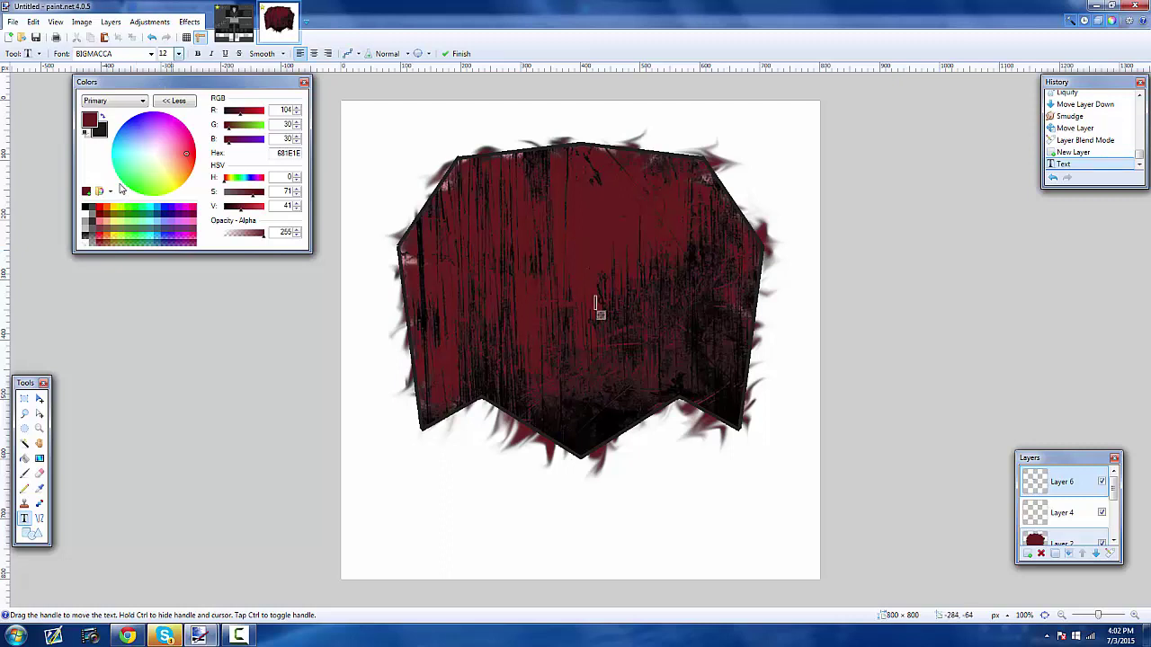
click(84, 209)
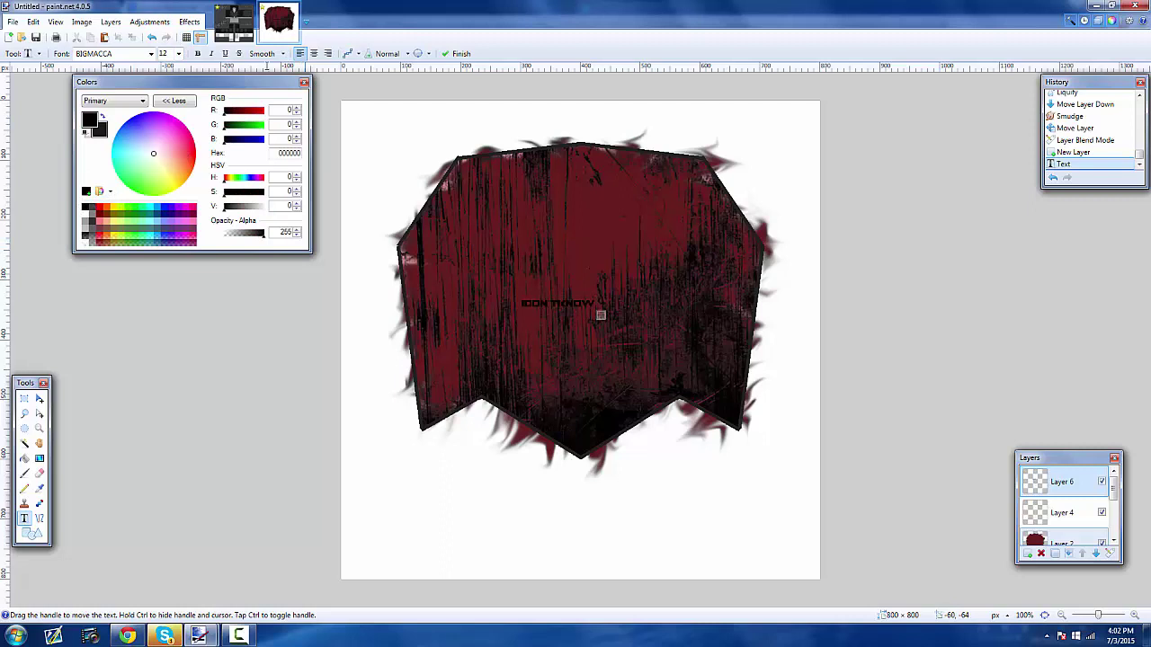
click(179, 54)
- Set the text to size 36 and break it into three lines: I, DON'T, KNOW
click(171, 185)
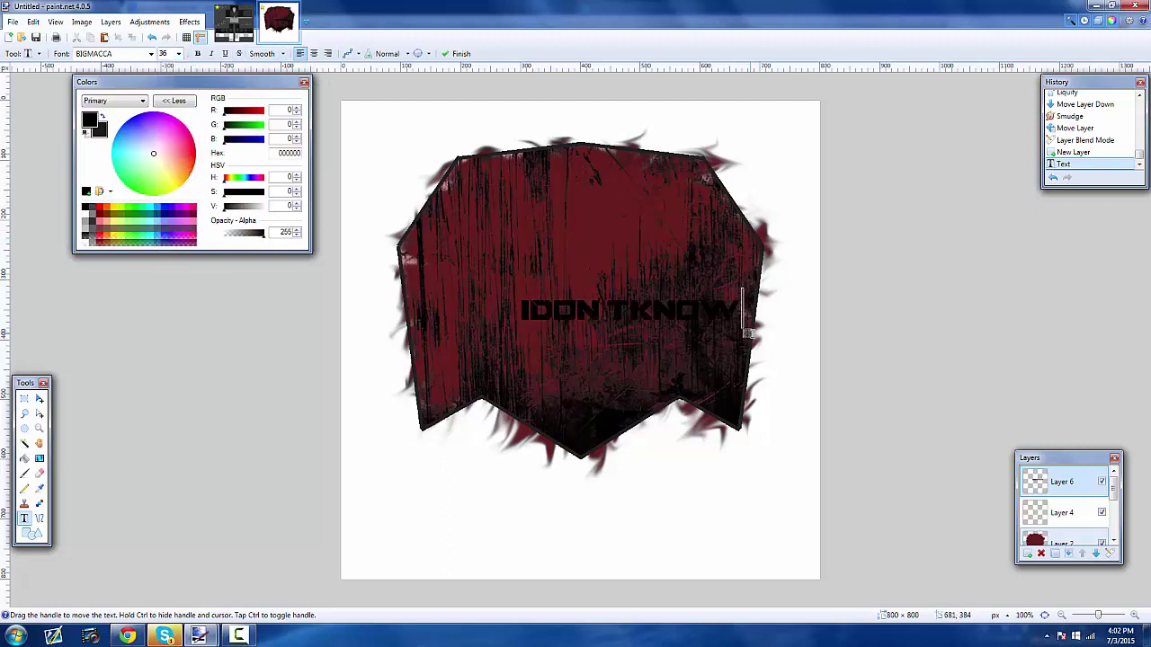
drag(748, 334, 714, 308)
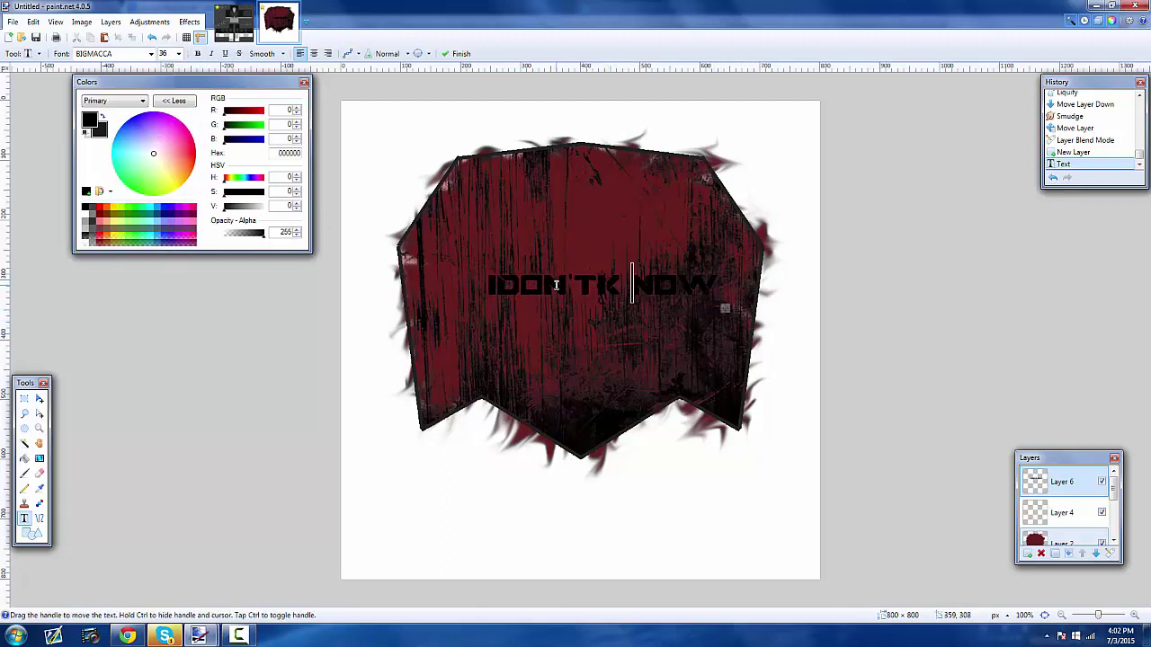
key(BackSpace)
click(598, 285)
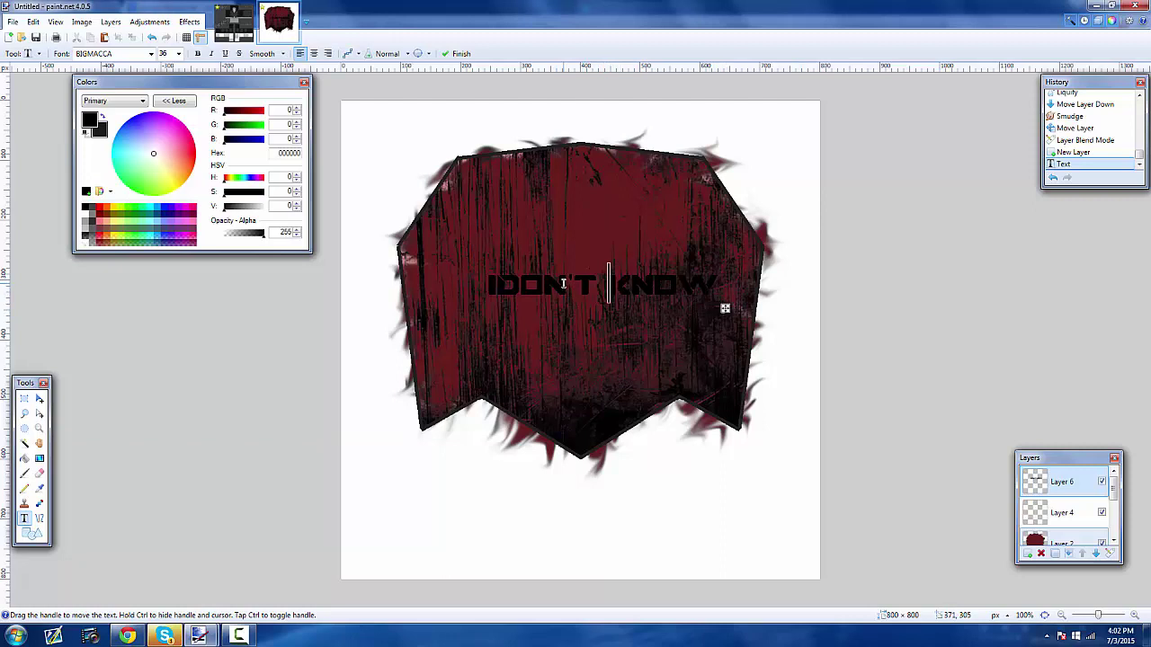
key(Left)
key(Left)
key(Left)
key(Left)
key(Left)
key(Left)
key(Right)
drag(736, 310, 726, 257)
key(Return)
key(Right)
key(Right)
key(Right)
key(Right)
key(Right)
key(Right)
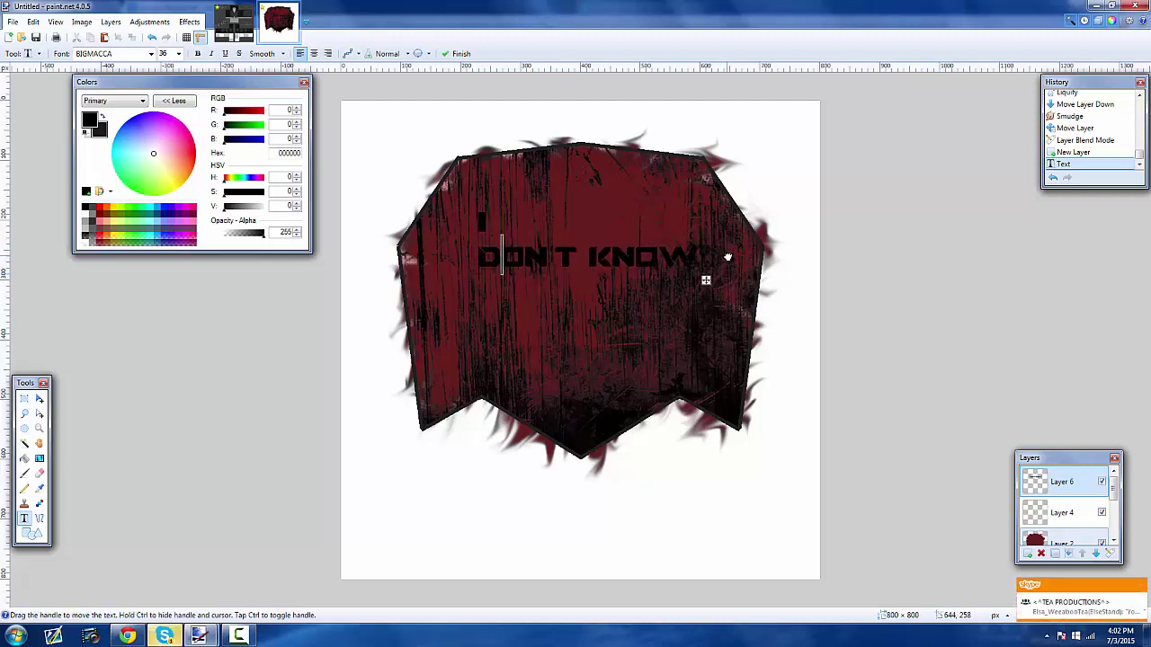
key(Return)
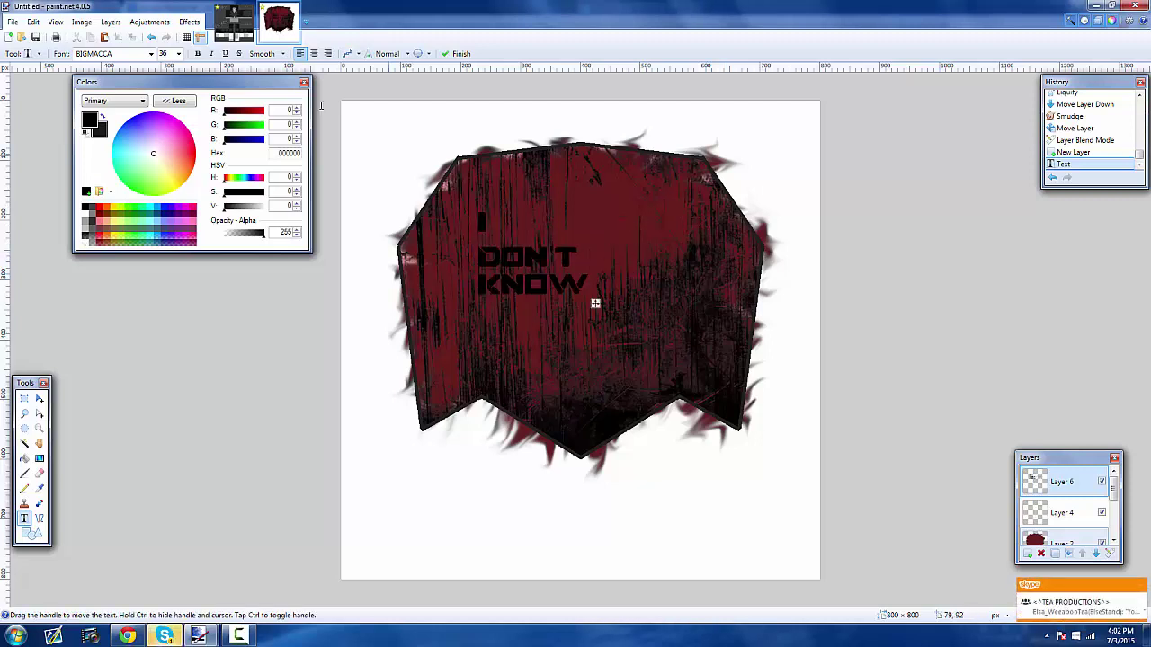
- Centre-align the text, resize it to 84, centre it on the shield and commit it
click(315, 54)
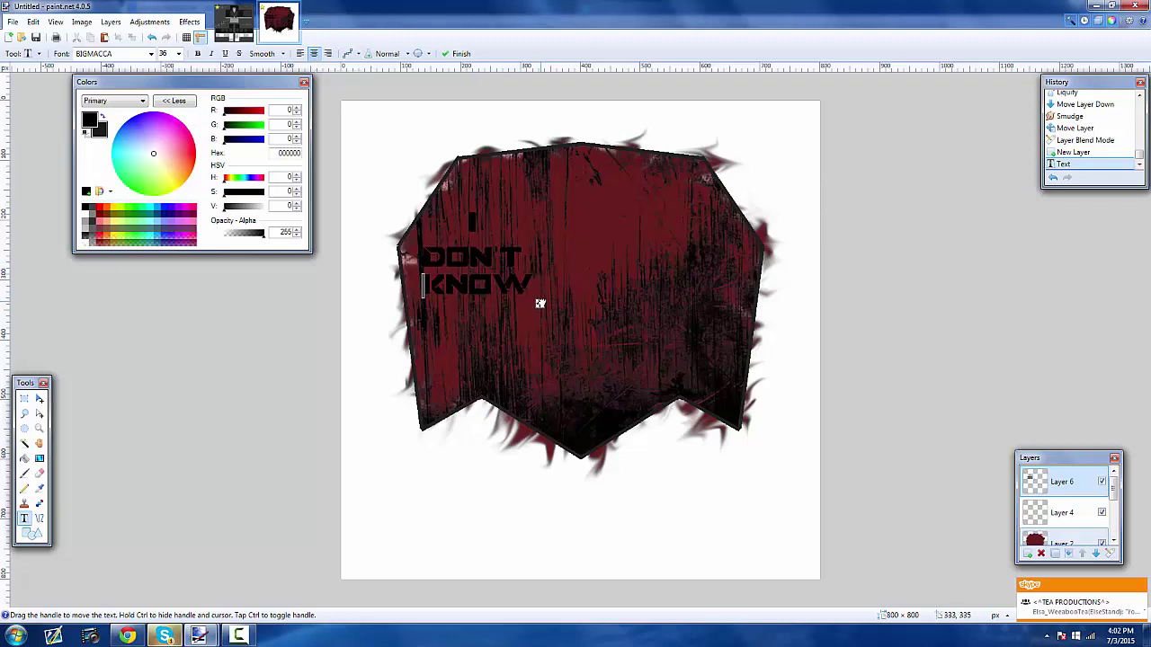
drag(540, 304, 647, 308)
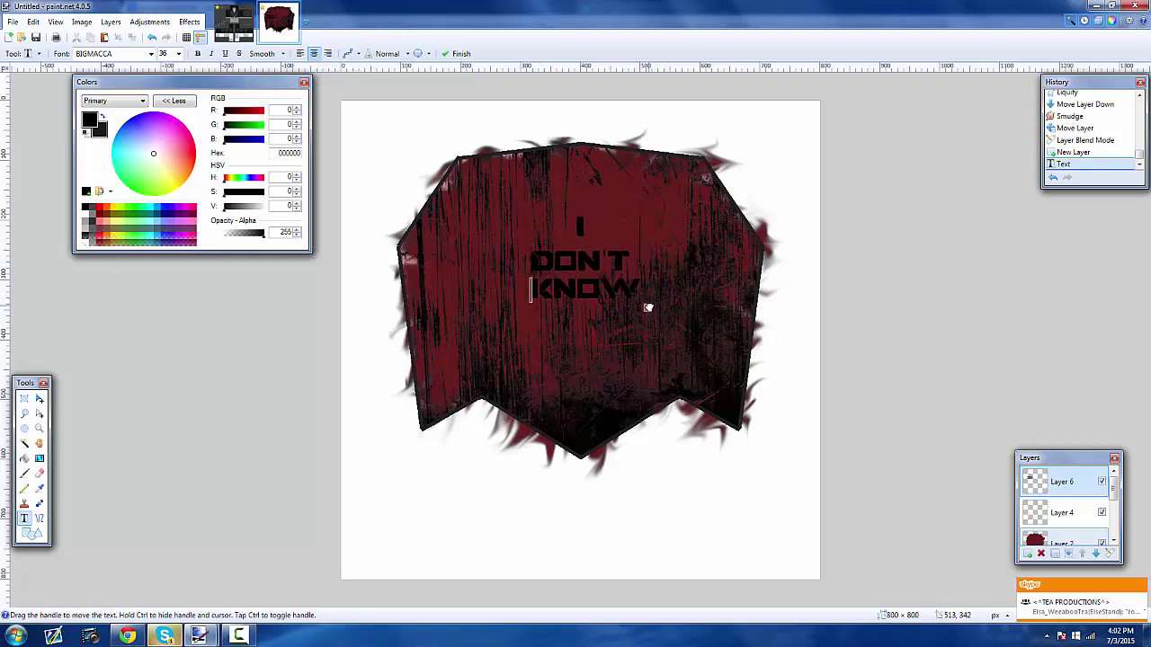
click(179, 55)
click(170, 214)
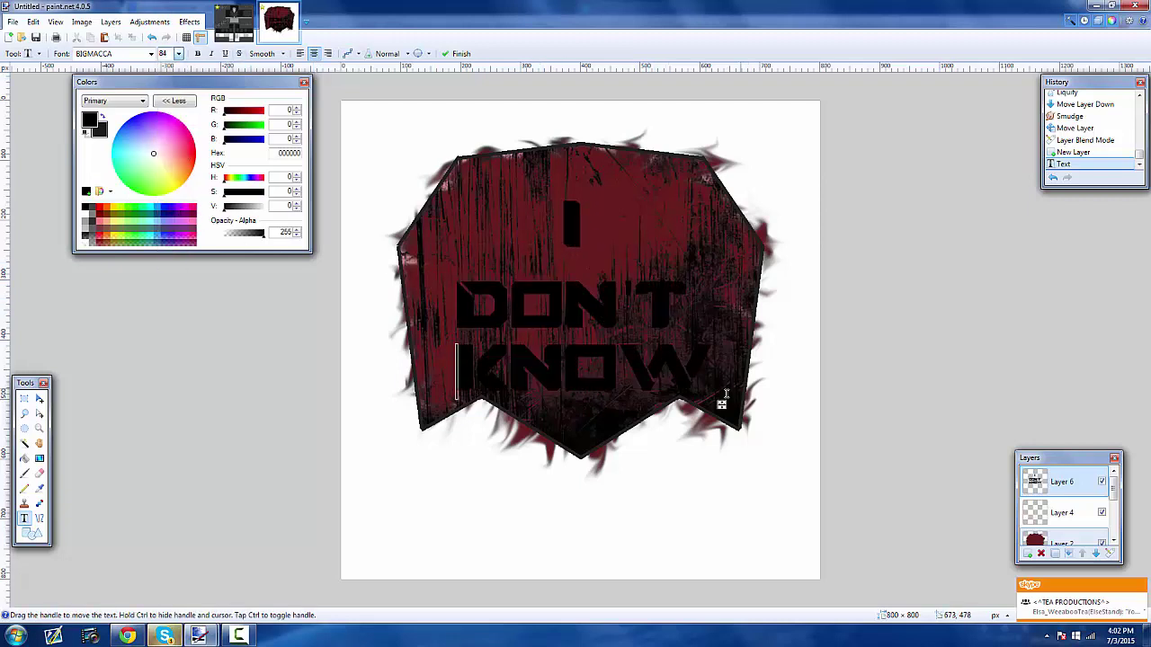
drag(721, 405, 722, 378)
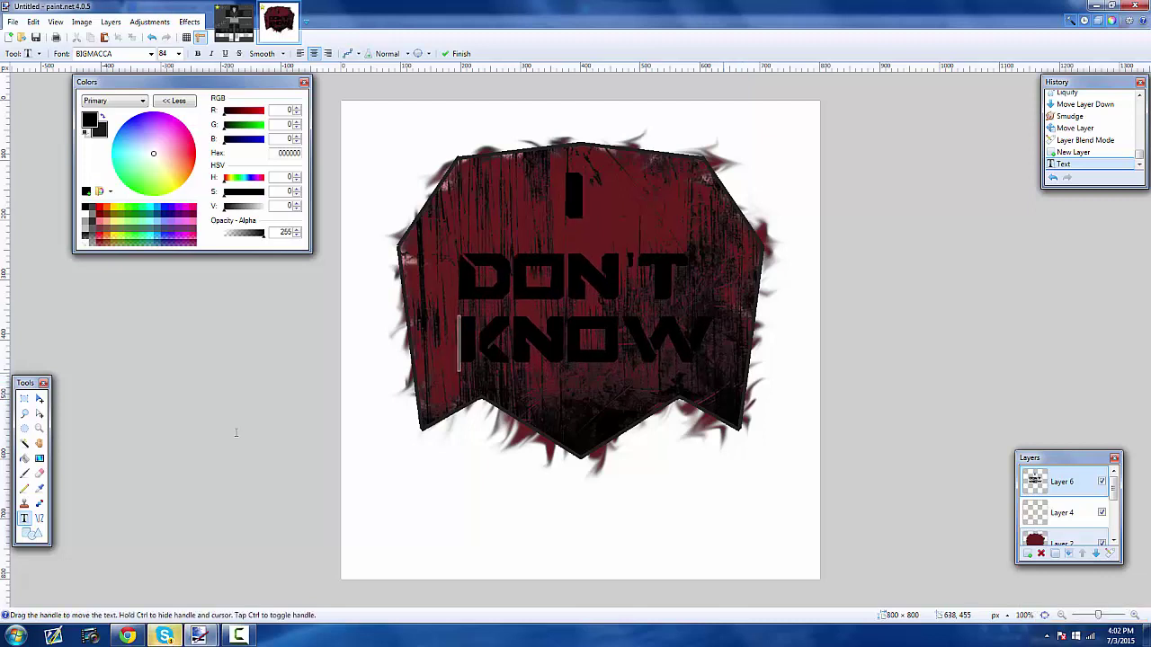
click(25, 399)
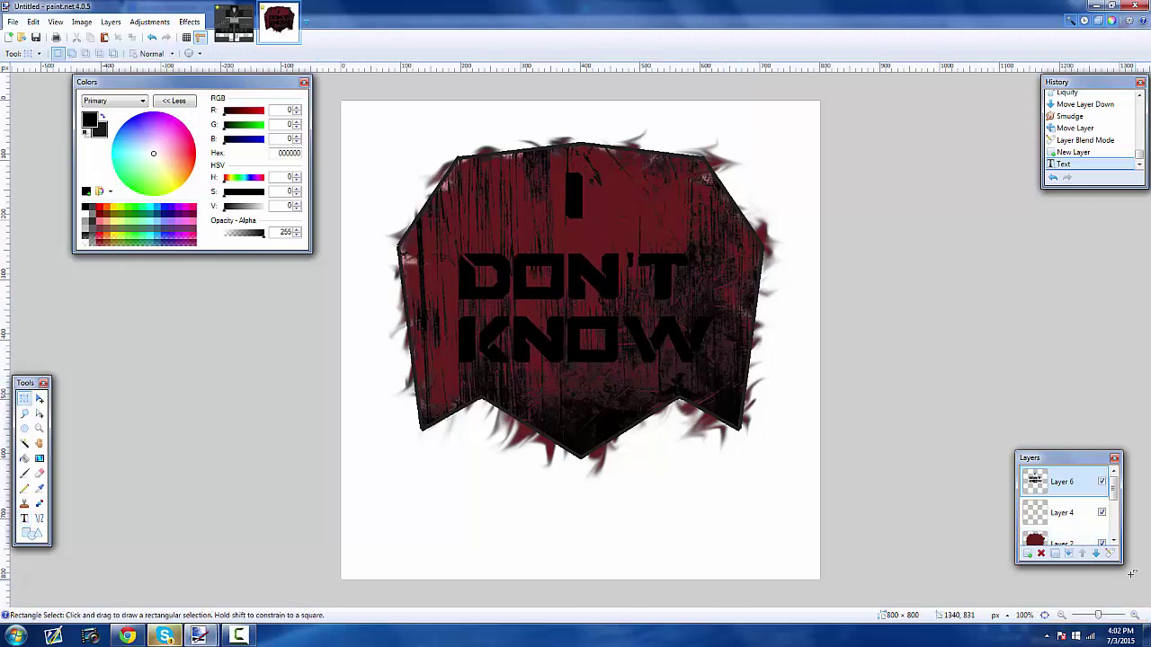
- Open Layer 6 properties and preview Additive and Overlay blending on the text
double_click(1060, 493)
click(586, 322)
click(548, 351)
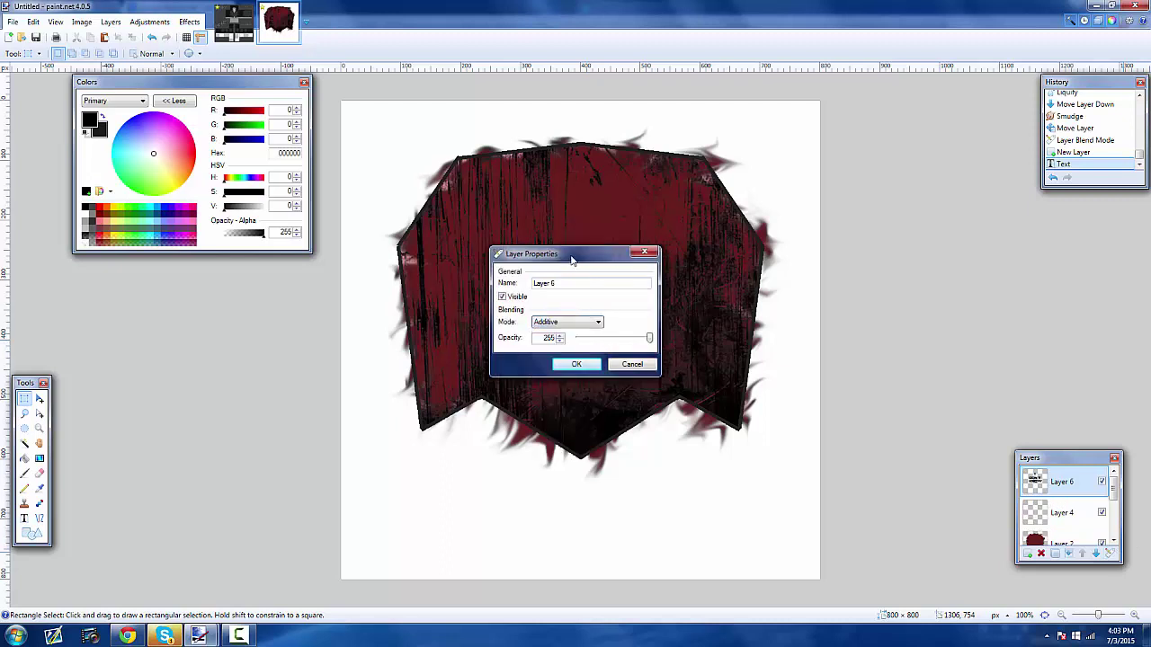
drag(539, 255, 923, 207)
click(941, 275)
click(939, 303)
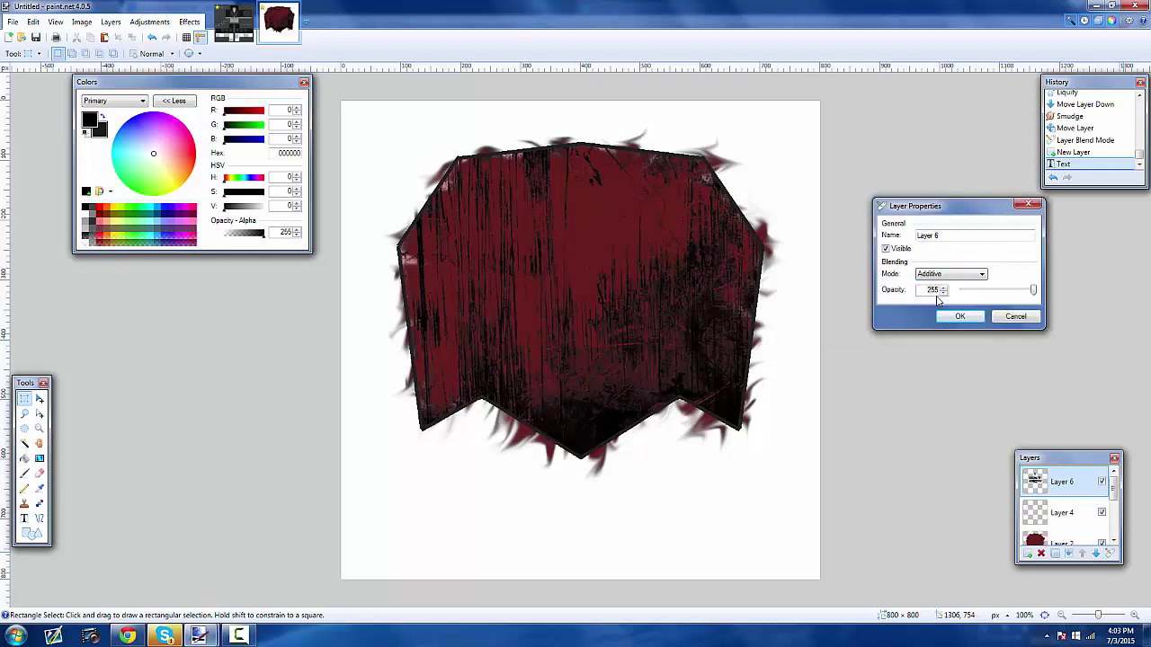
click(948, 275)
click(935, 349)
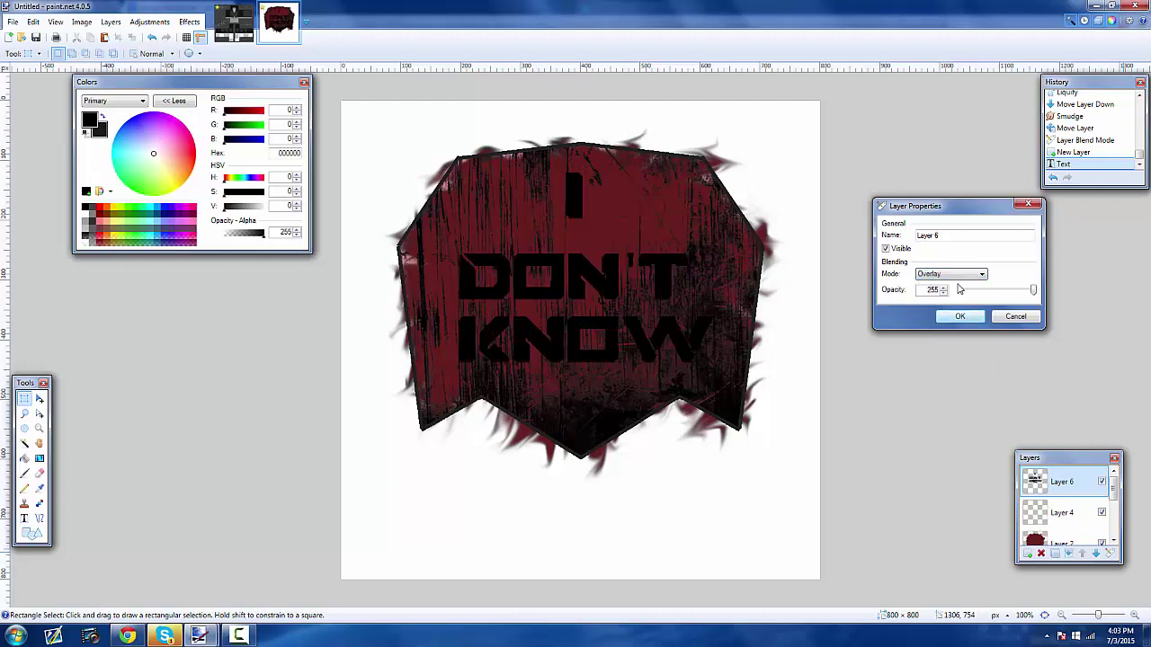
- Compare Reflect, Glow, Color Dodge and Color Burn, then apply Reflect to the text layer
click(962, 275)
click(935, 331)
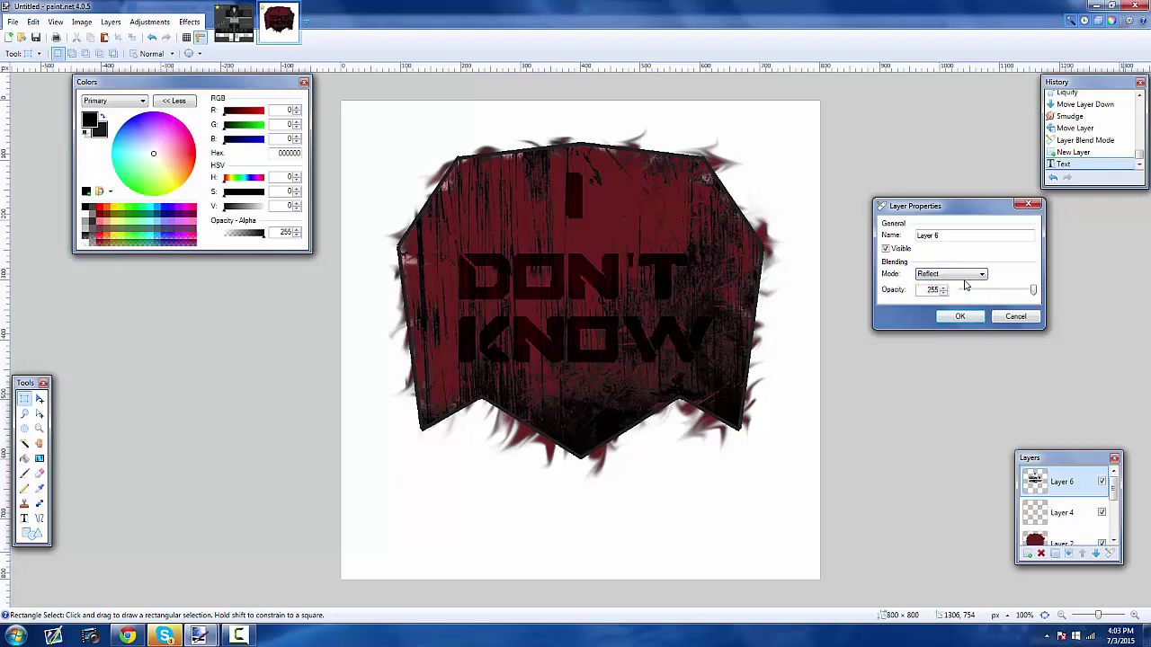
click(960, 275)
click(950, 339)
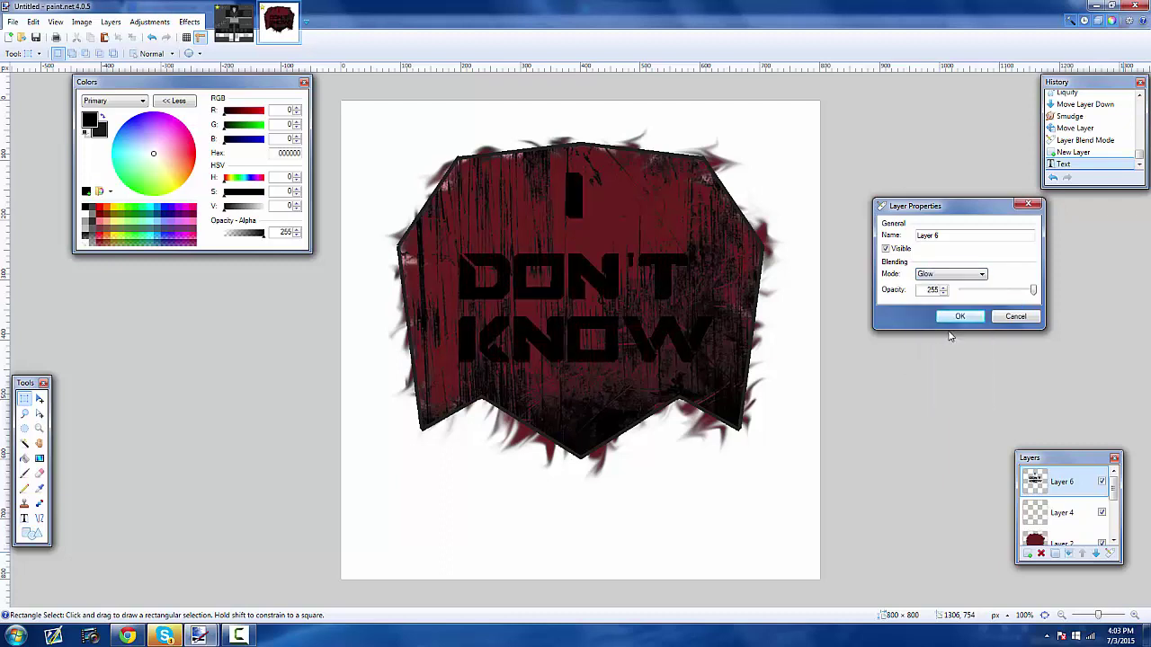
click(968, 277)
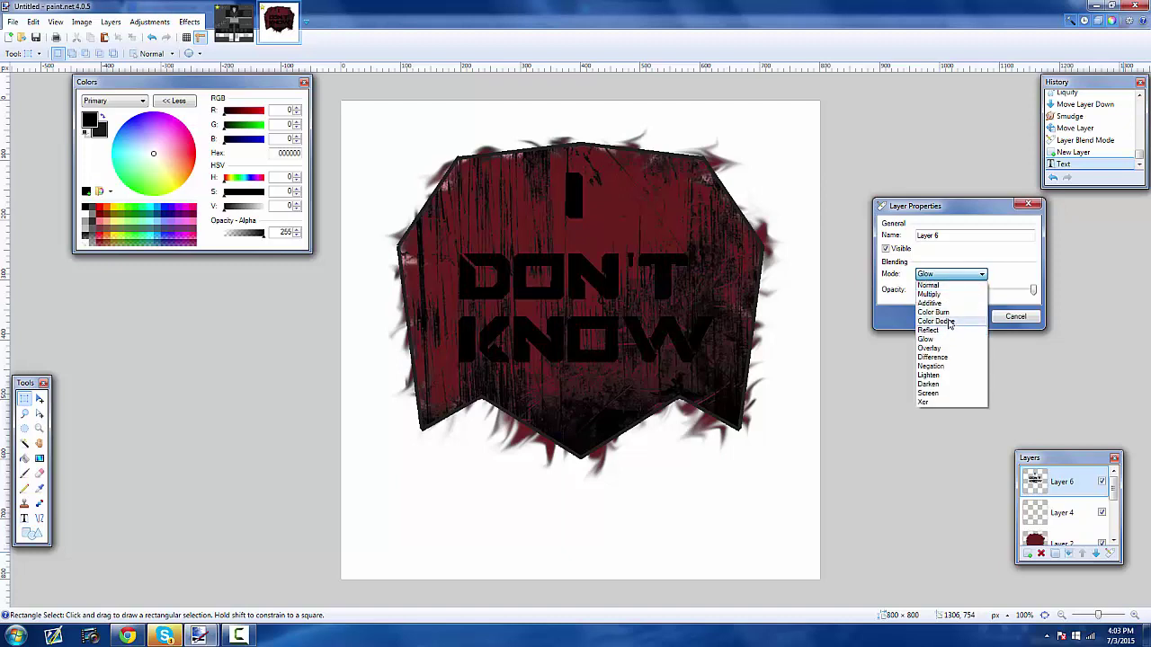
click(951, 320)
click(959, 274)
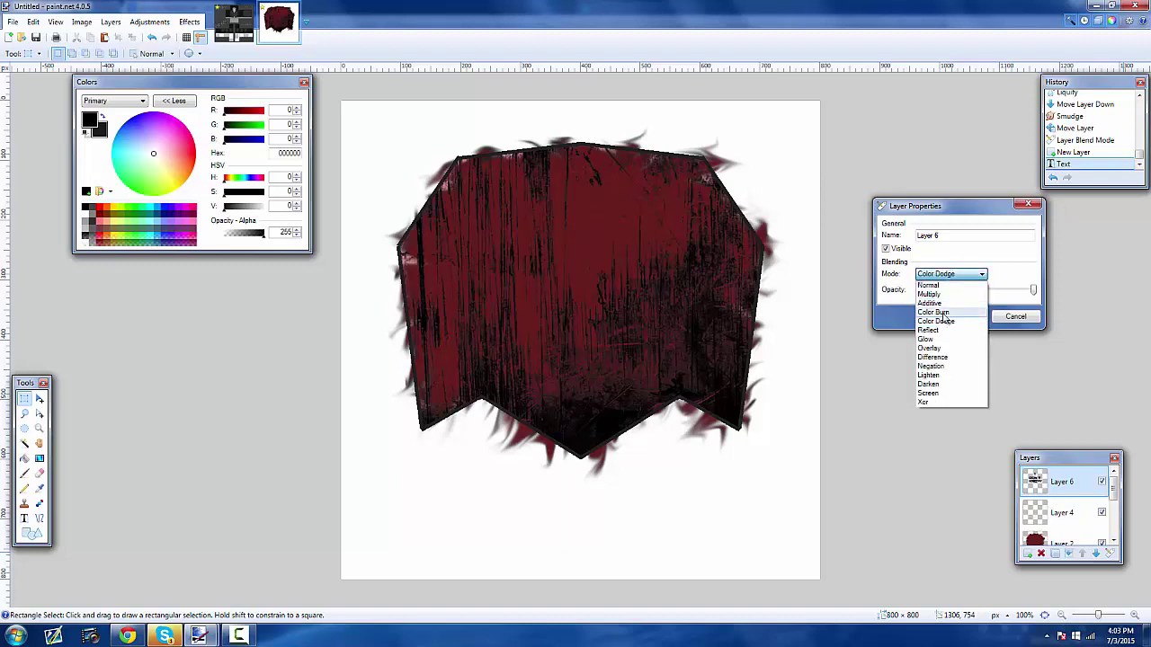
click(944, 312)
click(980, 274)
click(948, 330)
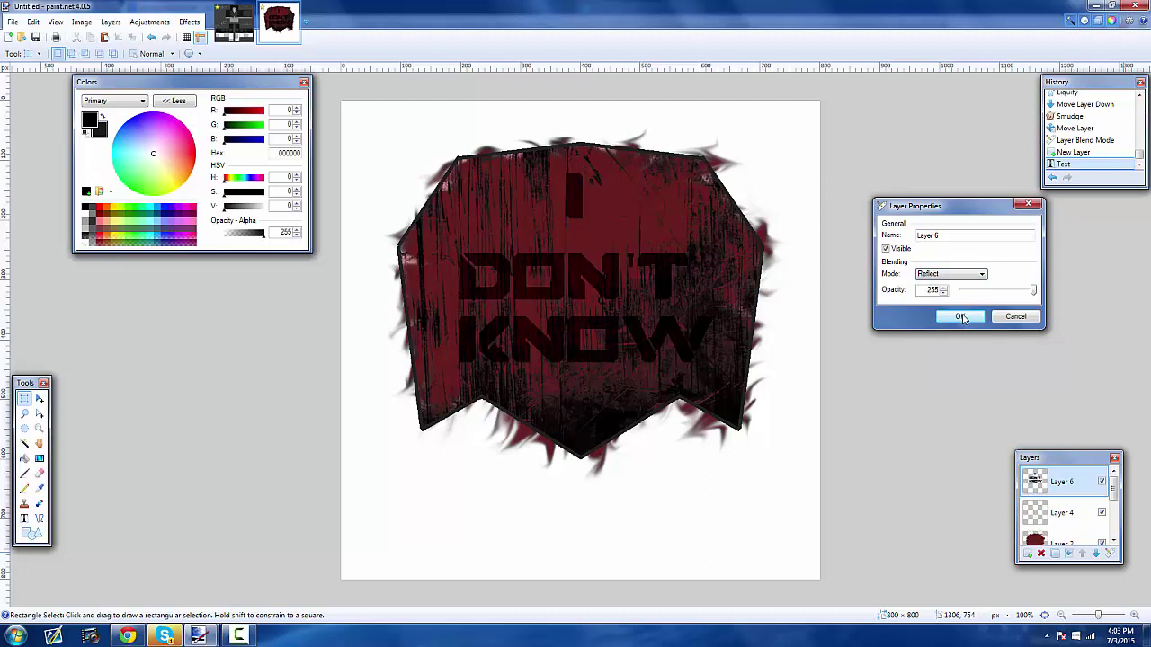
click(960, 316)
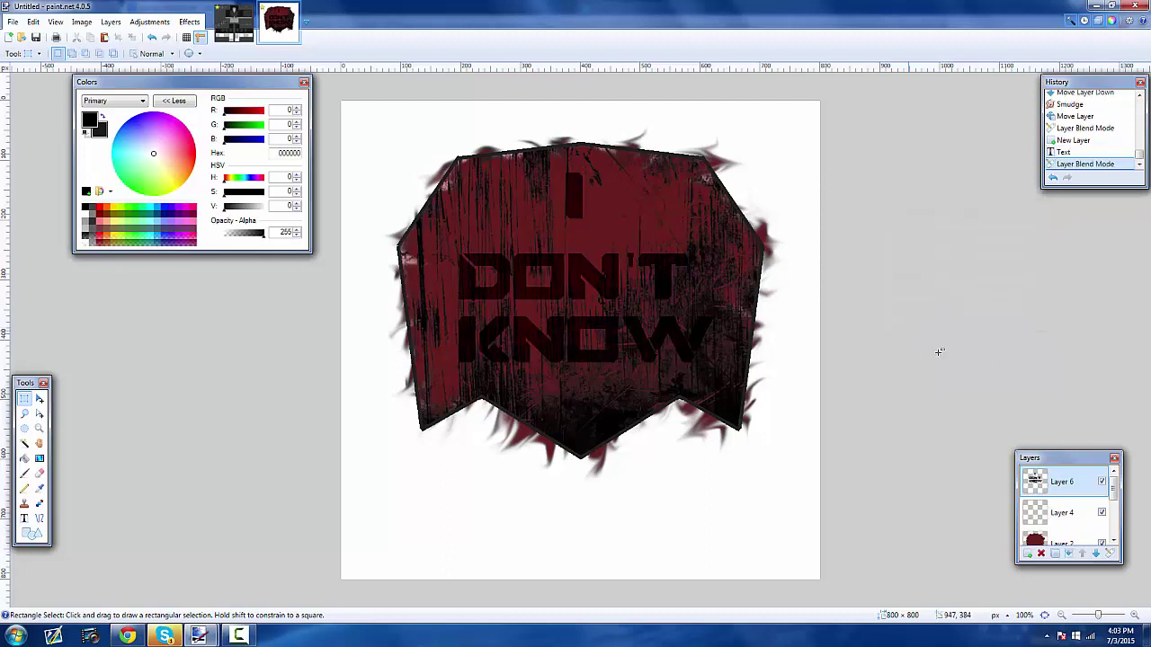
- Duplicate the text layer, move the copy beneath, and smear its T and KNOW letters with Smudge
click(1055, 553)
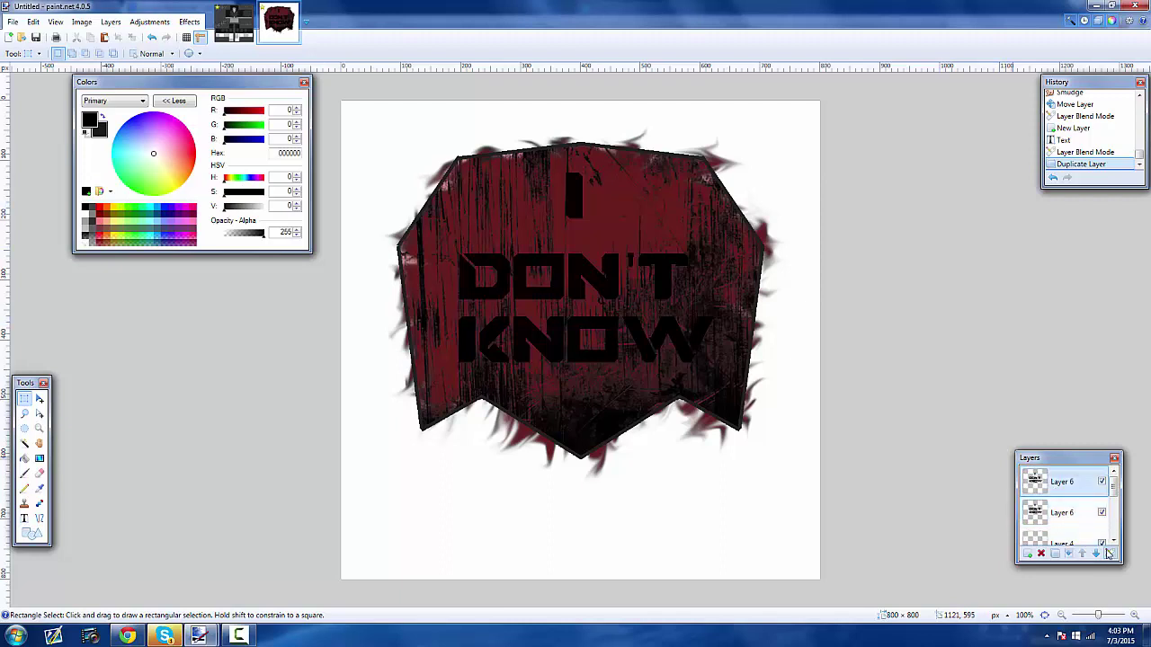
click(1095, 553)
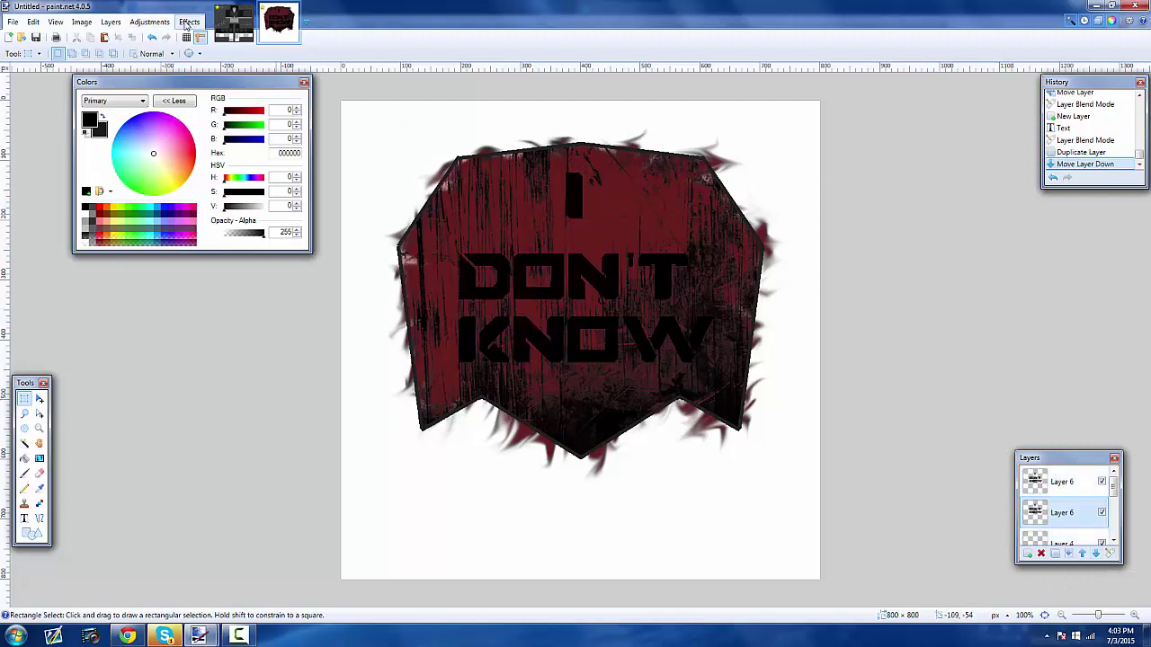
click(188, 23)
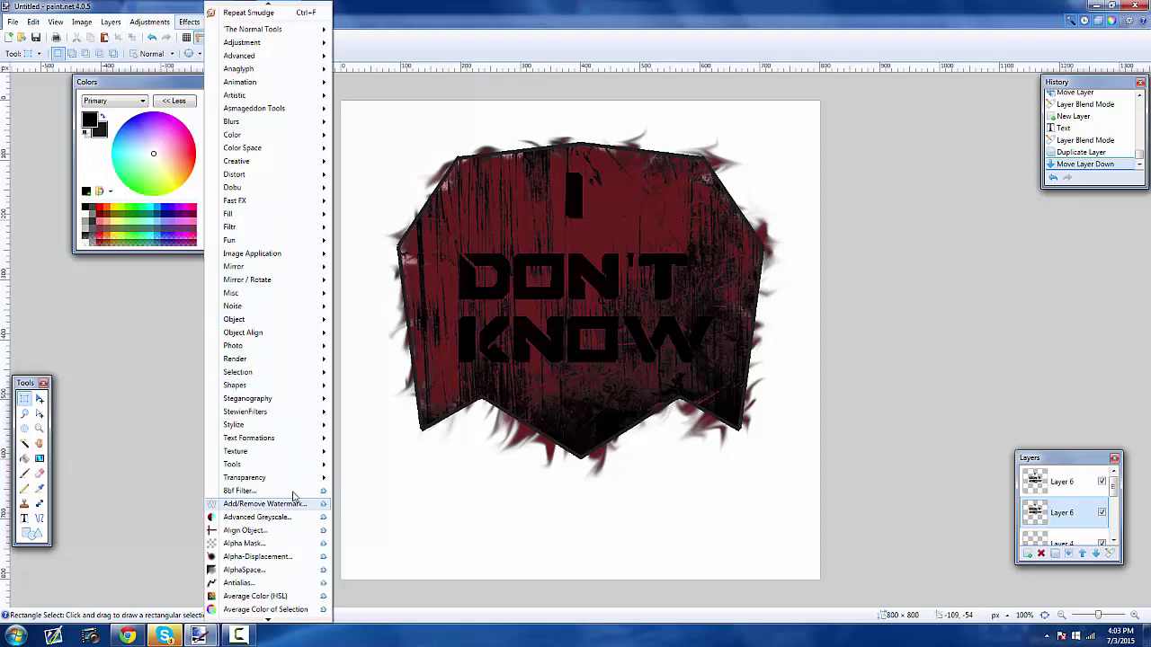
mouse_move(275, 471)
click(414, 567)
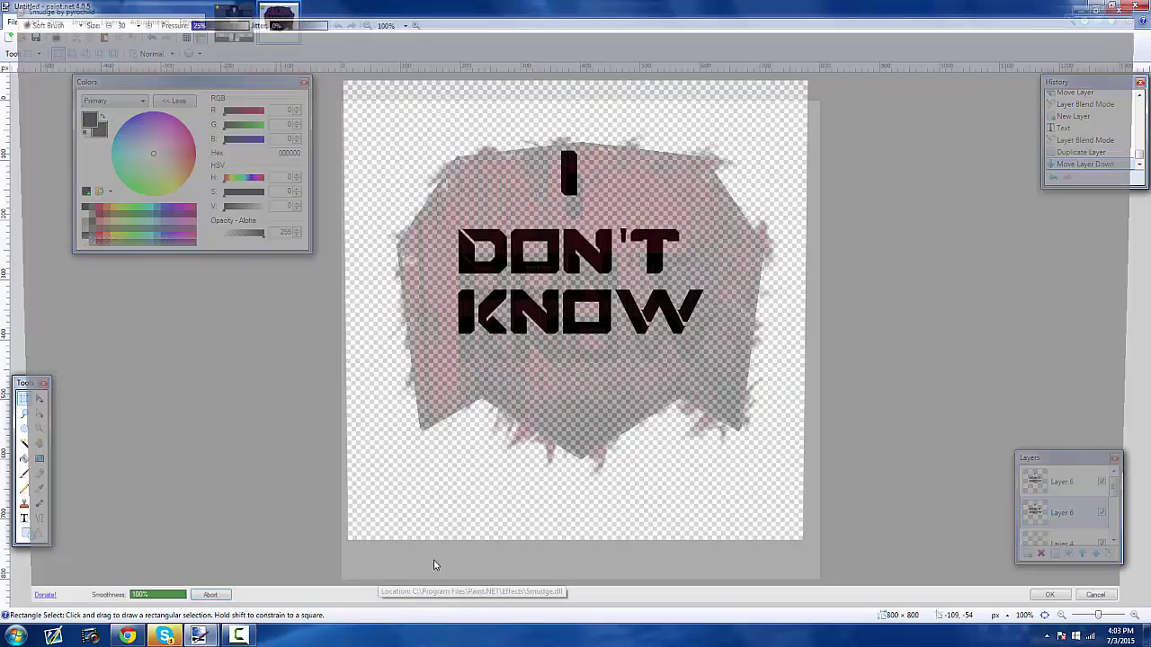
mouse_move(790, 324)
mouse_down()
mouse_move(595, 319)
mouse_move(672, 270)
mouse_move(606, 322)
mouse_move(655, 323)
mouse_move(587, 265)
mouse_move(572, 337)
mouse_move(548, 348)
mouse_move(497, 364)
mouse_move(462, 347)
mouse_move(509, 321)
mouse_move(441, 314)
mouse_move(449, 299)
mouse_move(487, 291)
mouse_move(495, 297)
mouse_move(441, 344)
mouse_move(470, 330)
mouse_move(553, 364)
mouse_up()
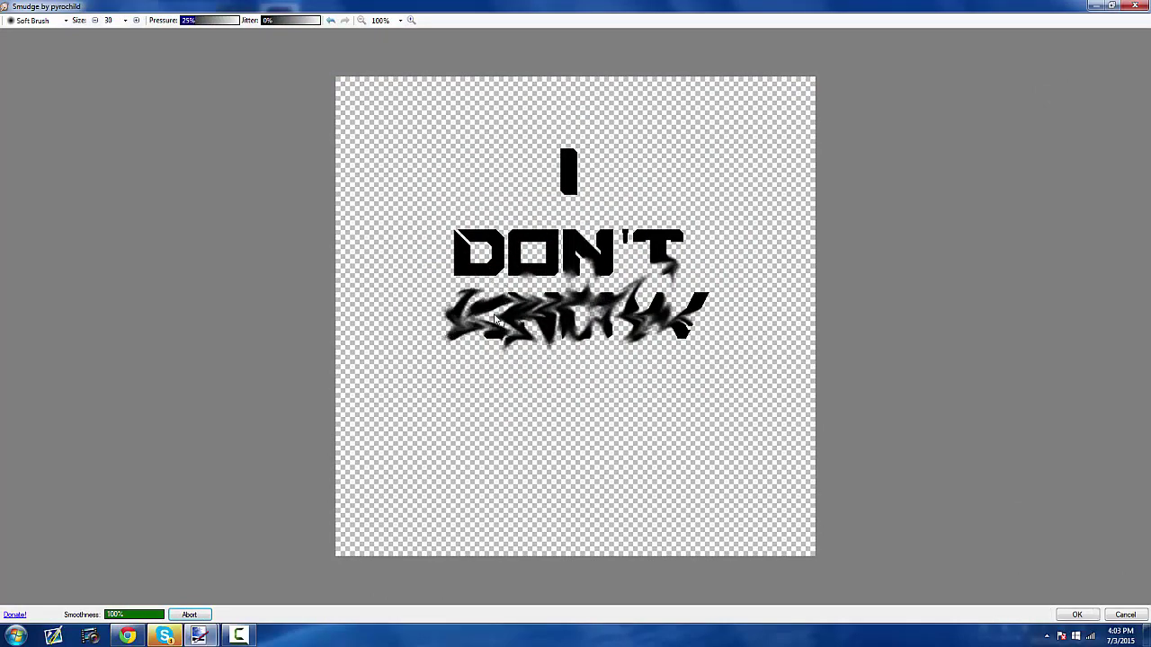
mouse_move(503, 333)
mouse_down()
mouse_move(539, 328)
mouse_move(588, 350)
mouse_move(652, 342)
mouse_move(445, 274)
mouse_move(430, 300)
mouse_move(419, 289)
mouse_up()
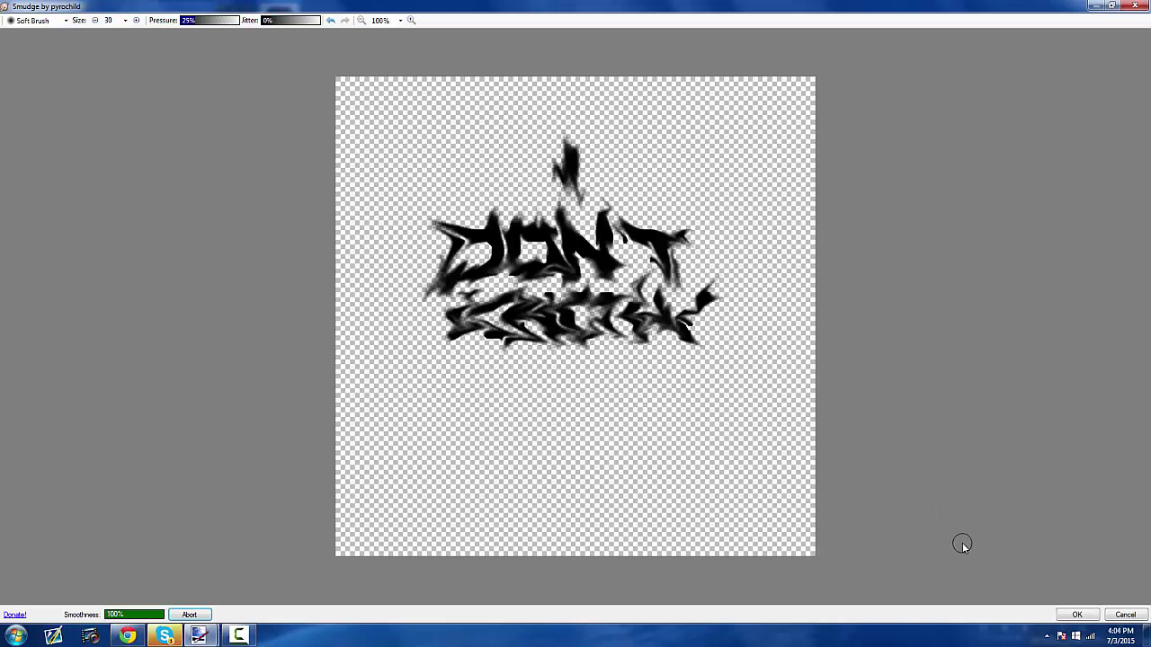
click(1077, 614)
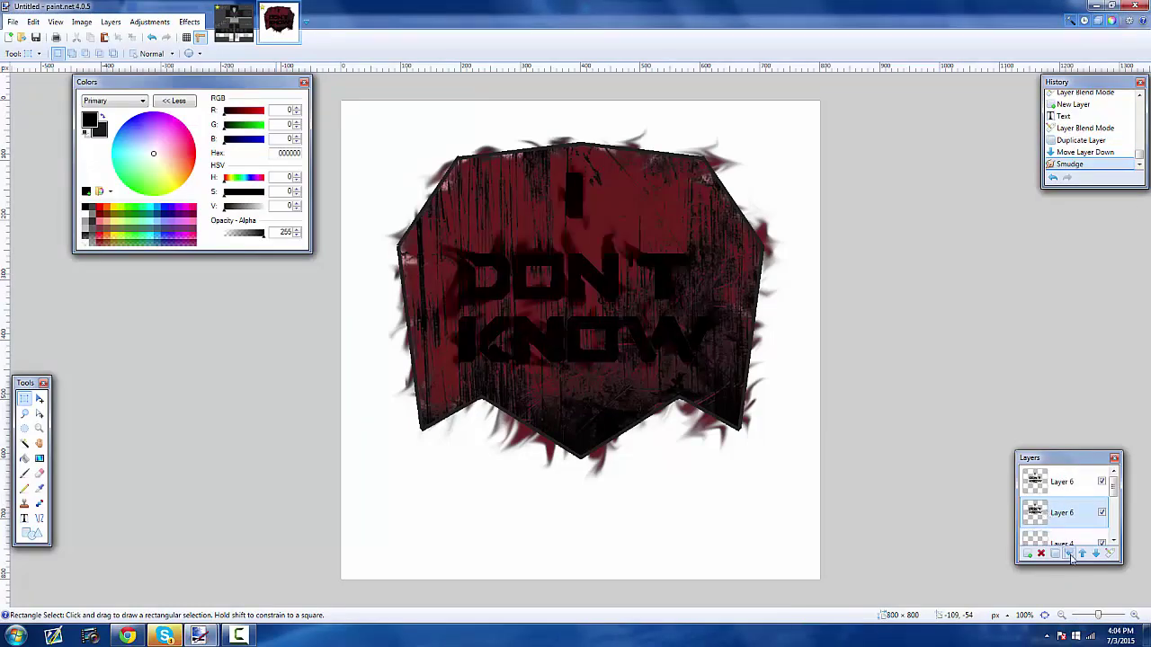
- Zoom the canvas out to 80% to view the whole shield
scroll(901, 389, down, 1)
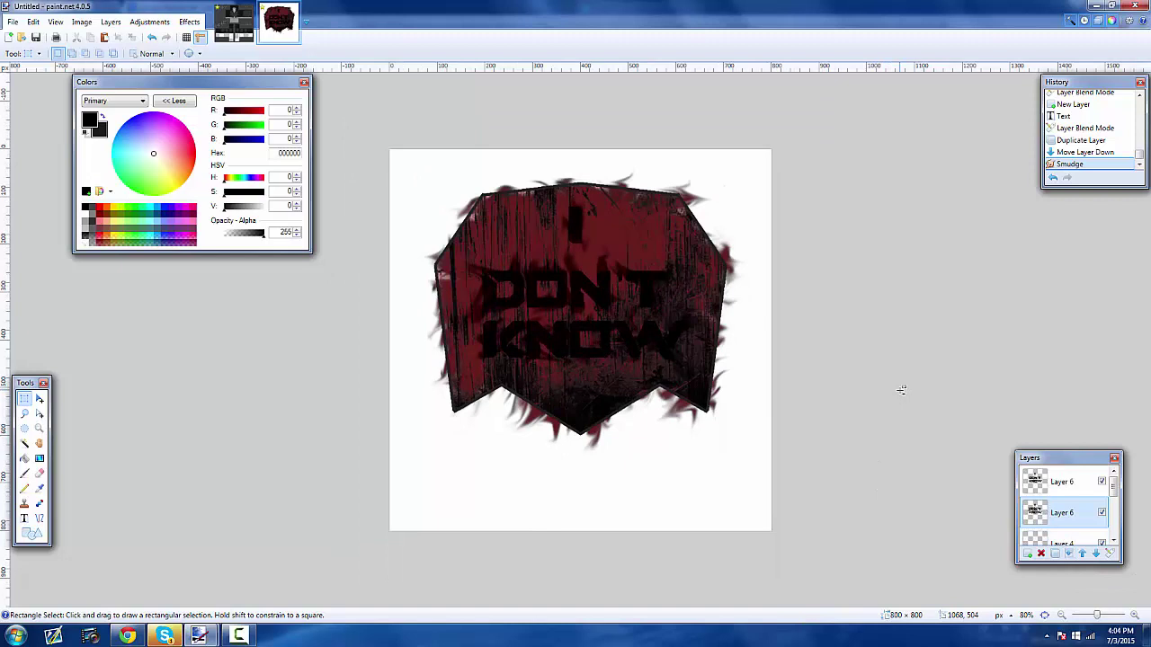